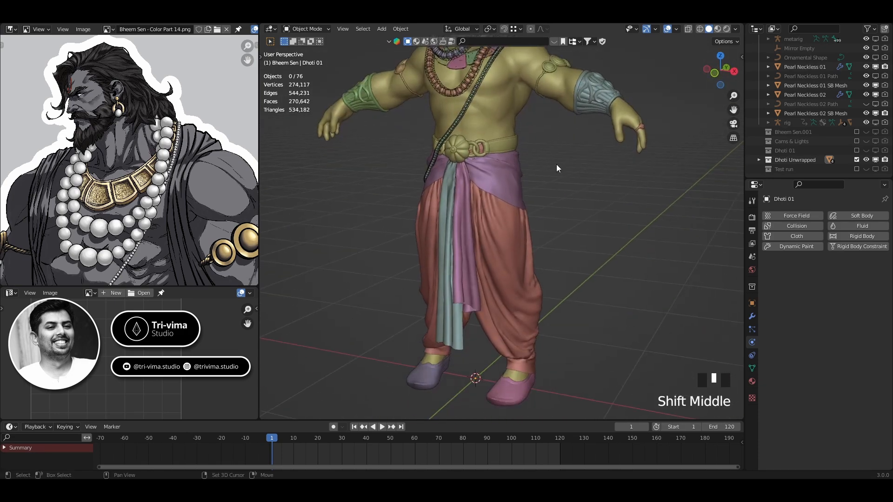
# Select the purple waist cloth (Dhoti 02) and examine its upper edge beneath the belt rings
pyautogui.click(471, 294)
pyautogui.click(470, 295)
pyautogui.click(427, 321)
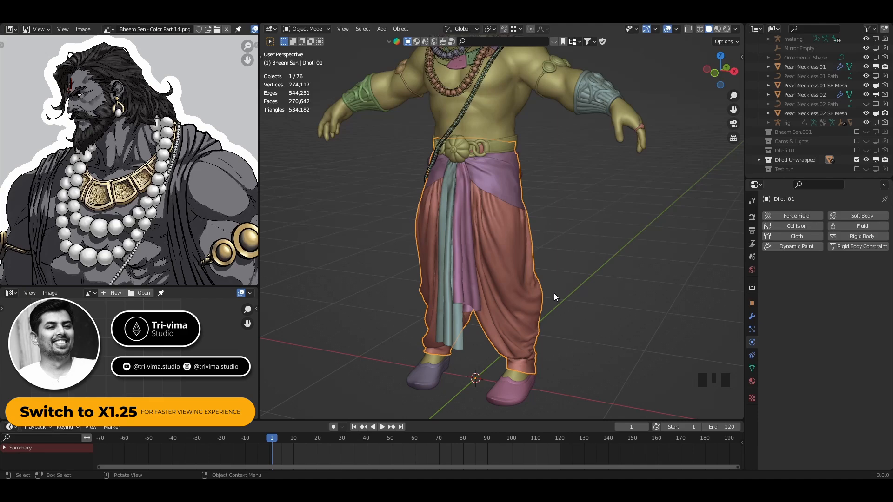
pyautogui.click(504, 177)
pyautogui.scroll(1, 576, 204)
pyautogui.scroll(4, 577, 204)
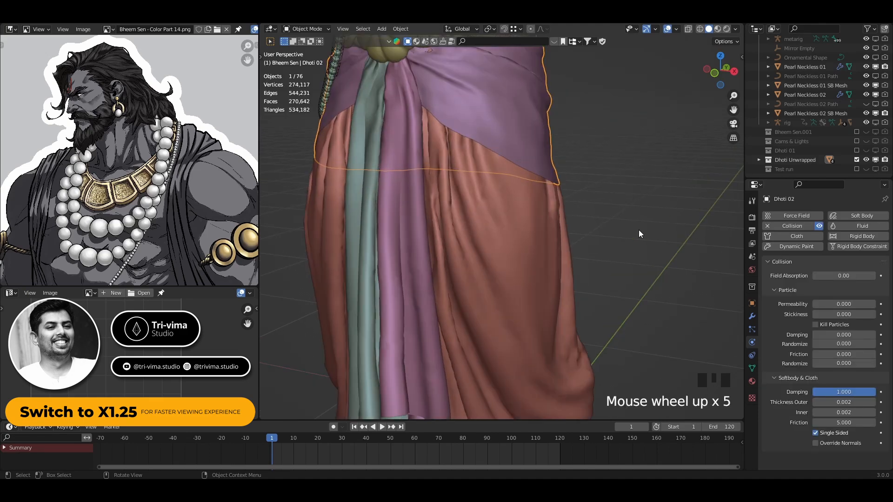
pyautogui.keyDown('shift'); pyautogui.moveTo(638, 214); pyautogui.dragTo(633, 333, button='middle'); pyautogui.keyUp('shift')
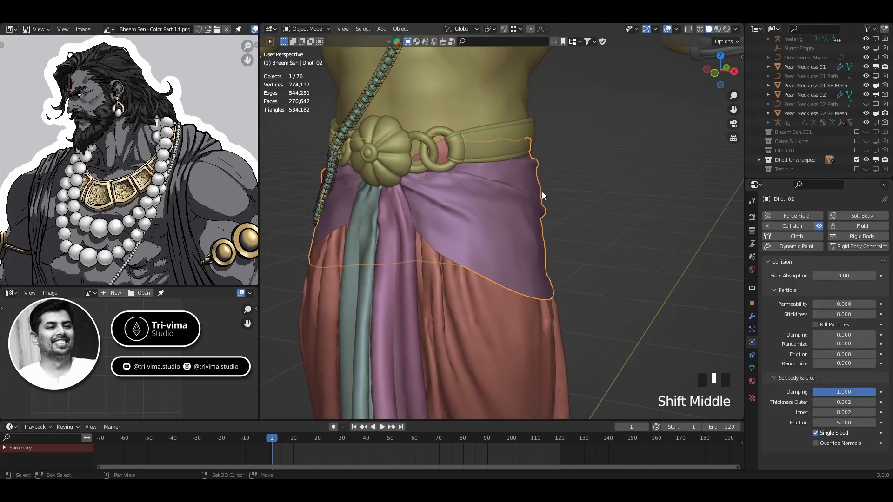
pyautogui.keyDown('shift'); pyautogui.moveTo(542, 191); pyautogui.dragTo(523, 265, button='middle'); pyautogui.keyUp('shift')
pyautogui.scroll(-1, 484, 266)
pyautogui.scroll(3, 450, 254)
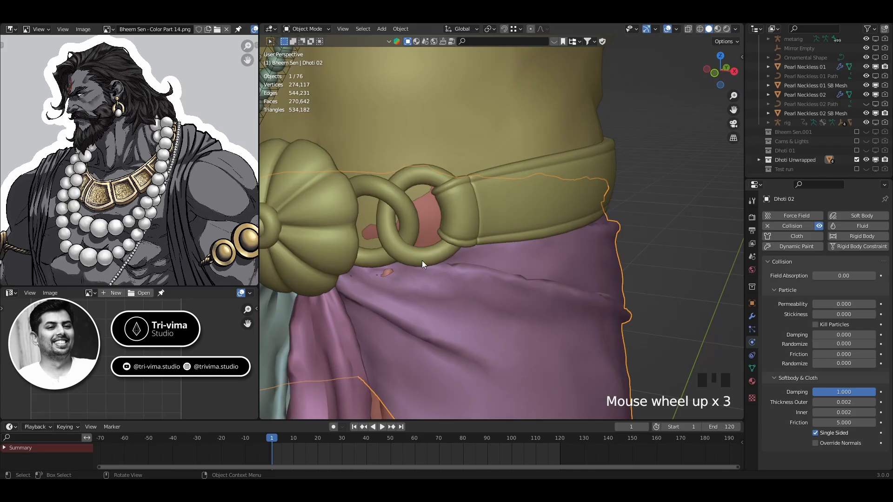
pyautogui.click(398, 285)
pyautogui.click(450, 282)
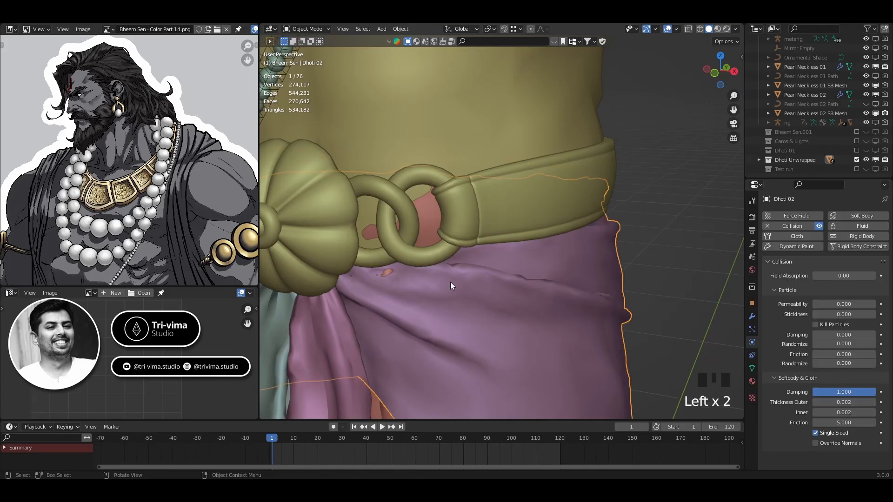
pyautogui.scroll(-4, 447, 283)
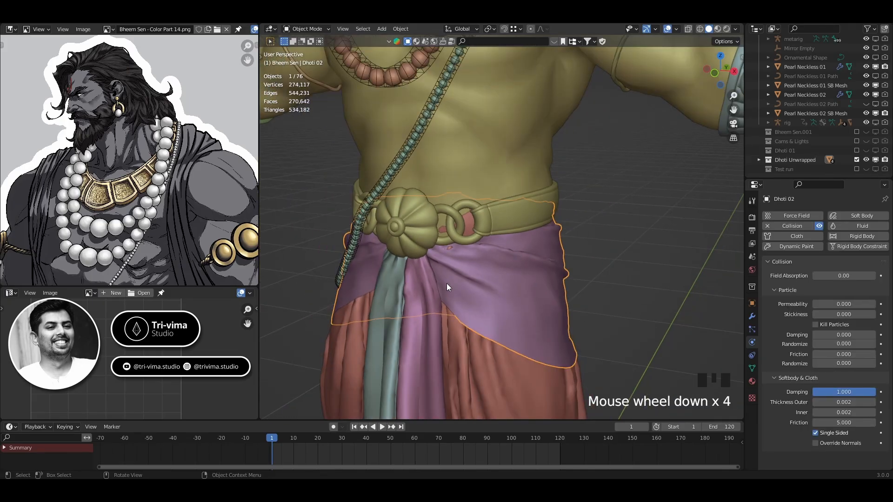
# Switch the waist cloth to Sculpt Mode and reduce the Elastic Deform brush radius to 40 px
pyautogui.hotkey('ctrl', 'Tab')
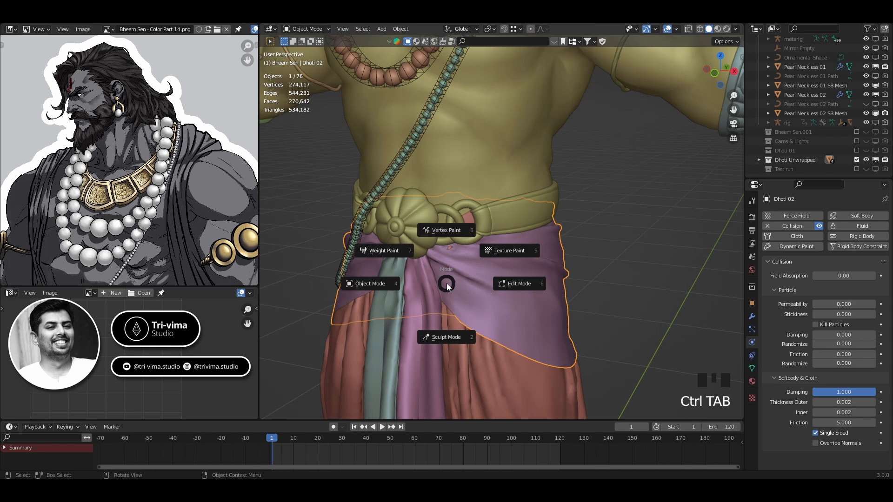
pyautogui.press('[')
pyautogui.press('[')
pyautogui.press('[')
pyautogui.press('[')
pyautogui.press('[')
pyautogui.press('[')
pyautogui.press('[')
pyautogui.press('[')
pyautogui.press('[')
pyautogui.press('[')
pyautogui.press('[')
pyautogui.press('[')
pyautogui.press('[')
pyautogui.press('[')
pyautogui.press('[')
pyautogui.press('[')
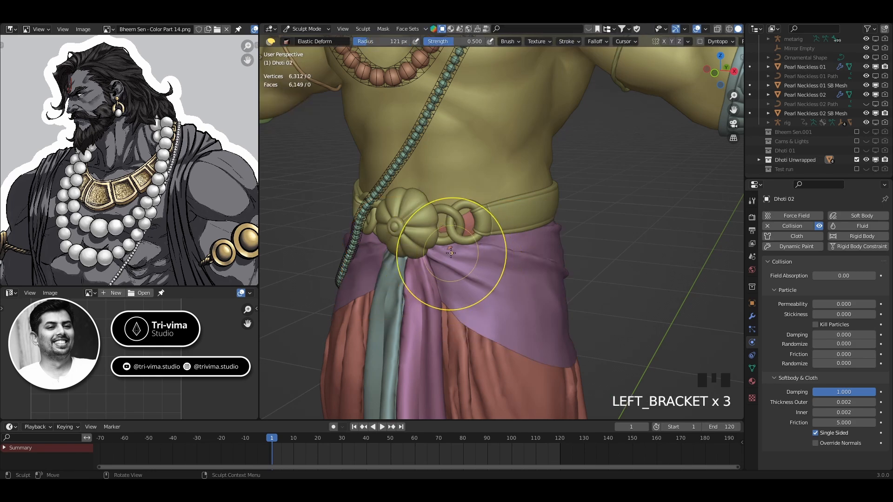
pyautogui.press('[')
pyautogui.press('[')
pyautogui.press('[')
pyautogui.press('[')
# Deform the waist cloth just below the belt rings to cover the trouser patch poking through it
pyautogui.scroll(6, 449, 251)
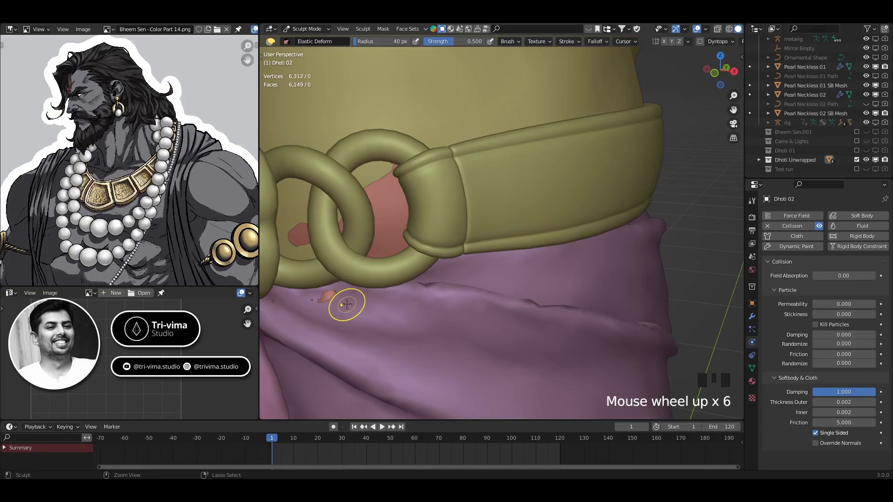
pyautogui.moveTo(341, 303)
pyautogui.keyDown('ctrl'); pyautogui.mouseDown()
pyautogui.moveTo(335, 290)
pyautogui.moveTo(275, 316)
pyautogui.mouseUp(); pyautogui.keyUp('ctrl')
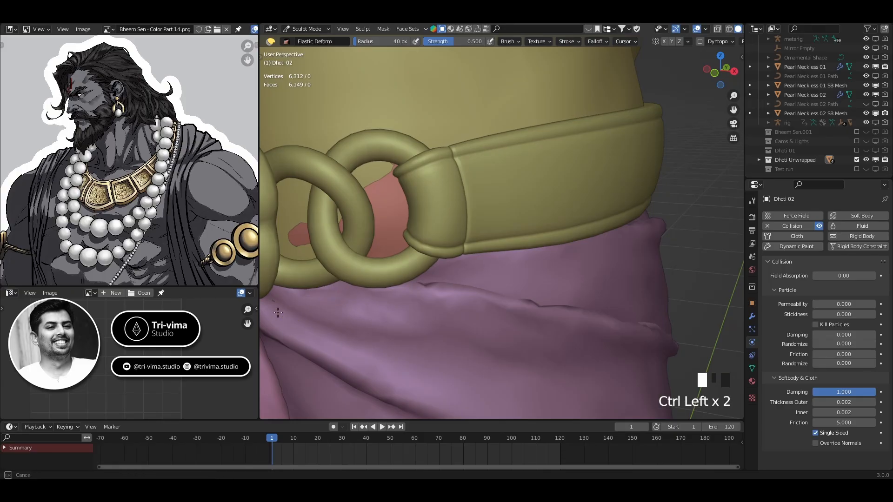
pyautogui.scroll(-6, 363, 265)
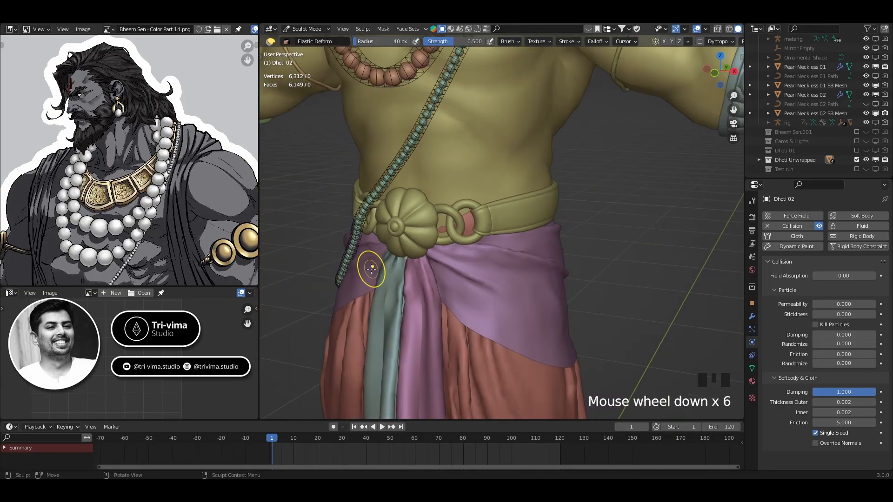
# Deform and smooth the waist cloth's upper edge along the back, just below the belt
pyautogui.moveTo(363, 265); pyautogui.dragTo(435, 273, button='middle')
pyautogui.scroll(5, 438, 273)
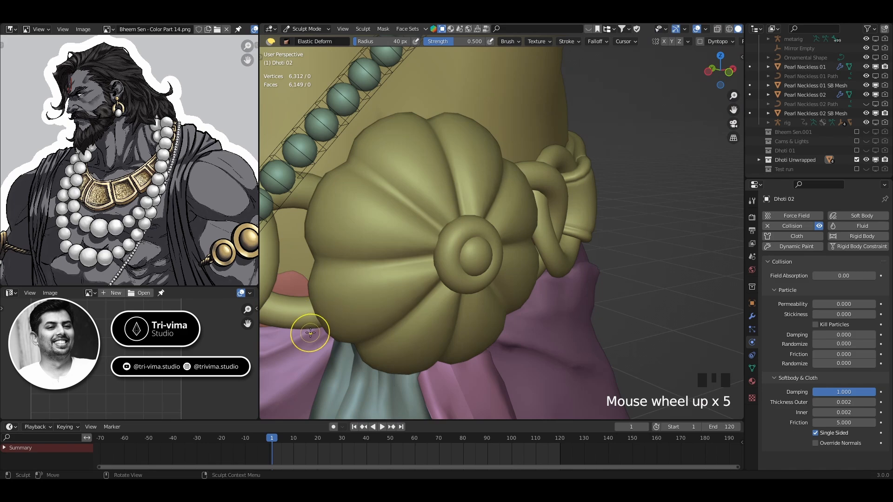
pyautogui.keyDown('shift'); pyautogui.moveTo(309, 329); pyautogui.dragTo(474, 252, button='middle'); pyautogui.keyUp('shift')
pyautogui.scroll(-1, 474, 253)
pyautogui.scroll(-2, 474, 252)
pyautogui.moveTo(435, 280); pyautogui.dragTo(583, 281, button='middle')
pyautogui.moveTo(547, 191)
pyautogui.mouseDown()
pyautogui.moveTo(577, 158)
pyautogui.moveTo(546, 182)
pyautogui.moveTo(582, 170)
pyautogui.mouseUp()
pyautogui.keyDown('shift'); pyautogui.click(557, 195); pyautogui.keyUp('shift')
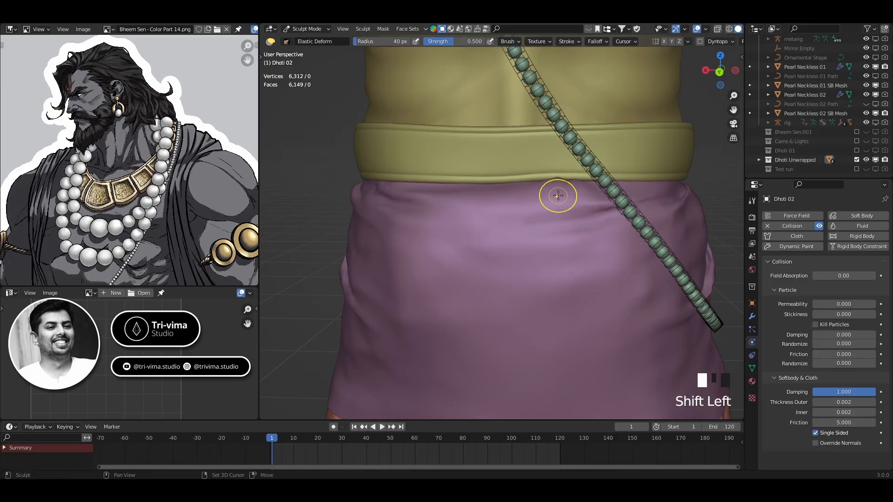
pyautogui.keyDown('shift'); pyautogui.click(559, 190); pyautogui.keyUp('shift')
pyautogui.keyDown('shift'); pyautogui.click(566, 196); pyautogui.keyUp('shift')
pyautogui.keyDown('shift'); pyautogui.click(484, 226); pyautogui.keyUp('shift')
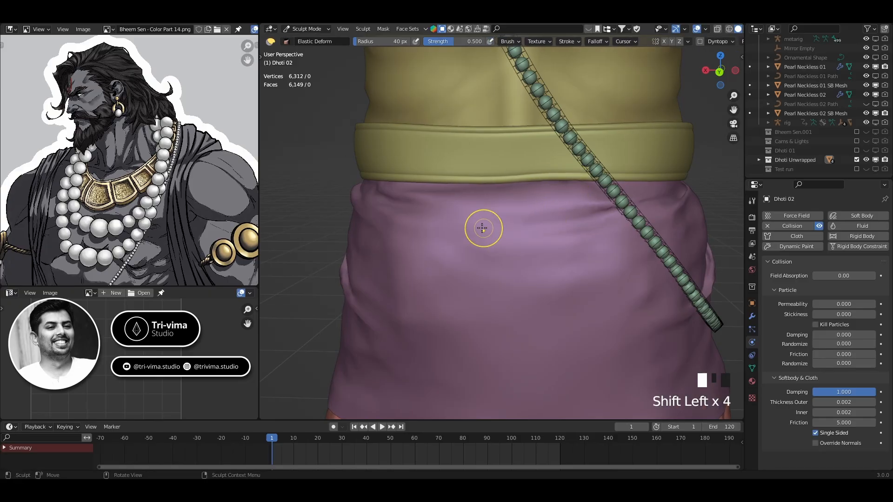
# Check the sculpted waist cloth around the front buckle and return it to Object Mode
pyautogui.moveTo(484, 226); pyautogui.dragTo(469, 261, button='middle')
pyautogui.scroll(-2, 482, 260)
pyautogui.scroll(-3, 482, 260)
pyautogui.moveTo(475, 293); pyautogui.dragTo(587, 274, button='middle')
pyautogui.scroll(5, 587, 274)
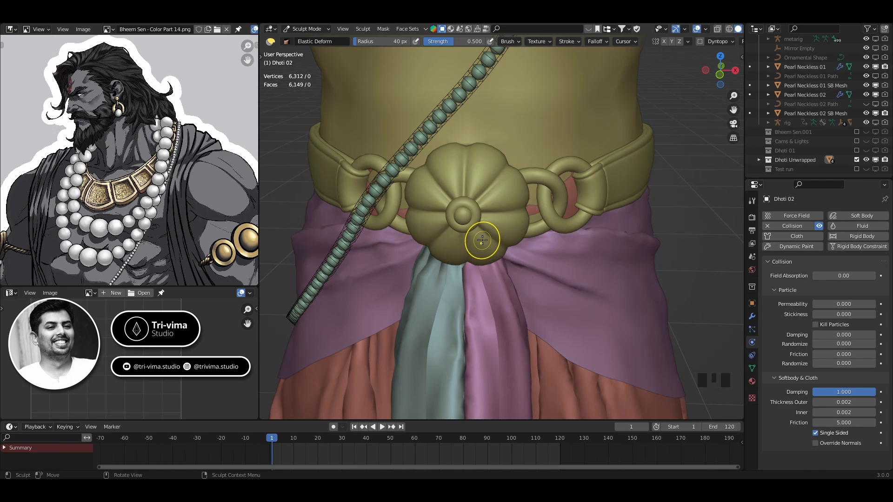
pyautogui.scroll(-5, 482, 240)
pyautogui.hotkey('ctrl', 'Tab')
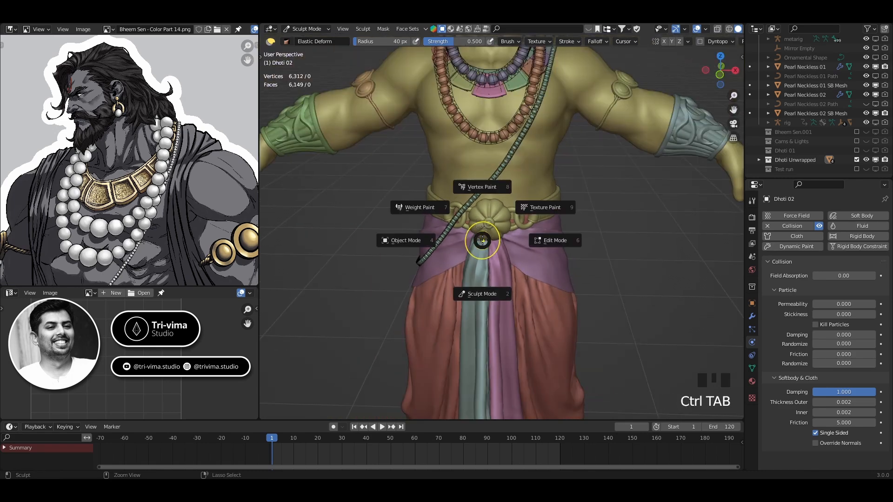
pyautogui.click(409, 244)
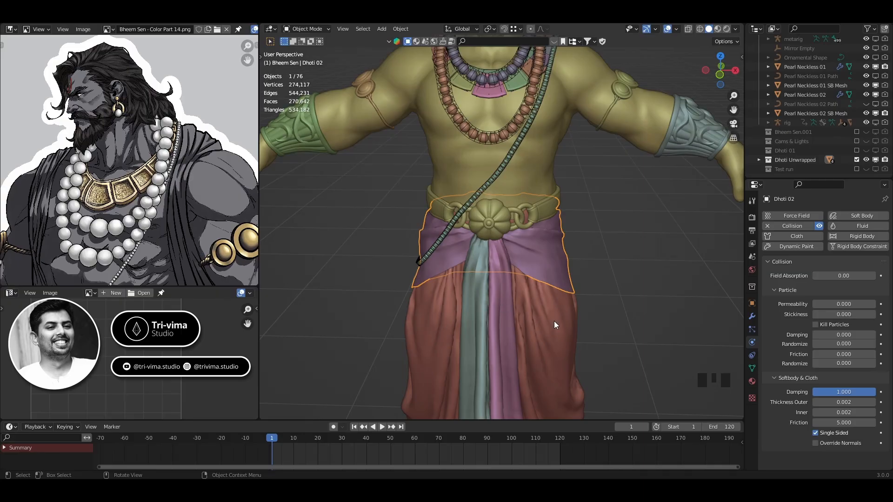
# Turn on the wireframe overlay for the whole character and clear the selection
pyautogui.scroll(-3, 554, 321)
pyautogui.scroll(2, 548, 328)
pyautogui.moveTo(555, 333); pyautogui.dragTo(631, 354, button='middle')
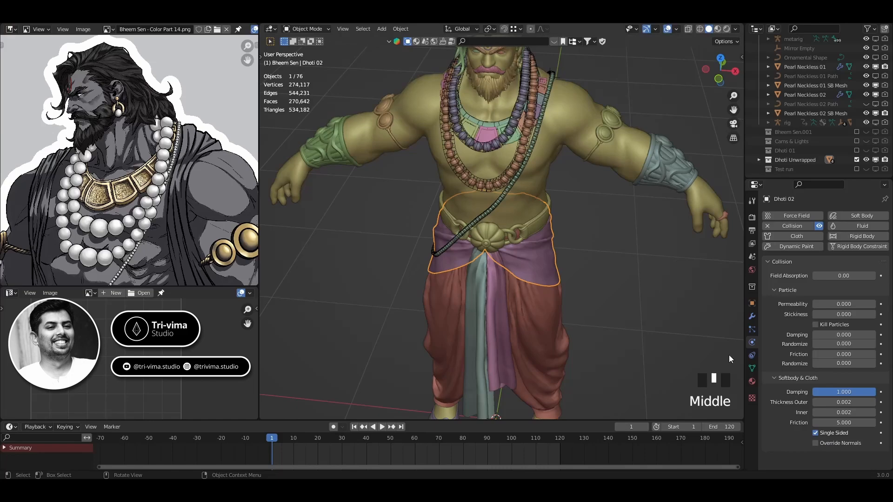
pyautogui.moveTo(729, 359); pyautogui.dragTo(679, 334, button='middle')
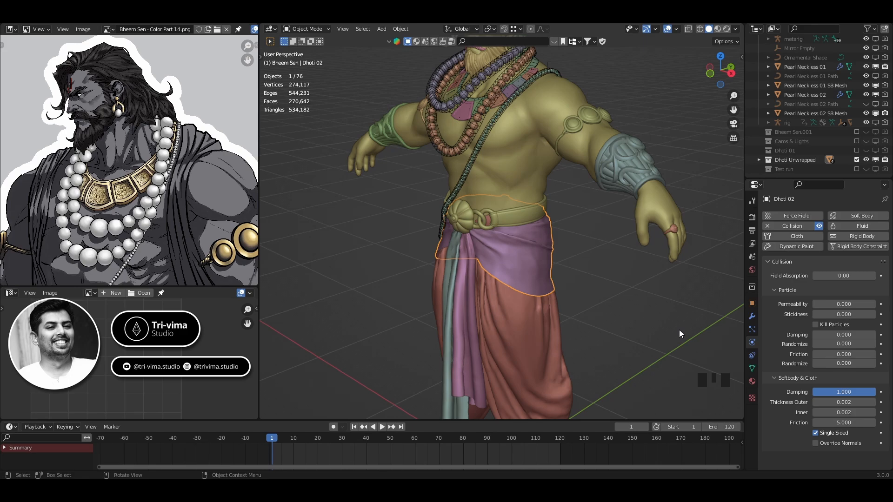
pyautogui.scroll(-3, 680, 330)
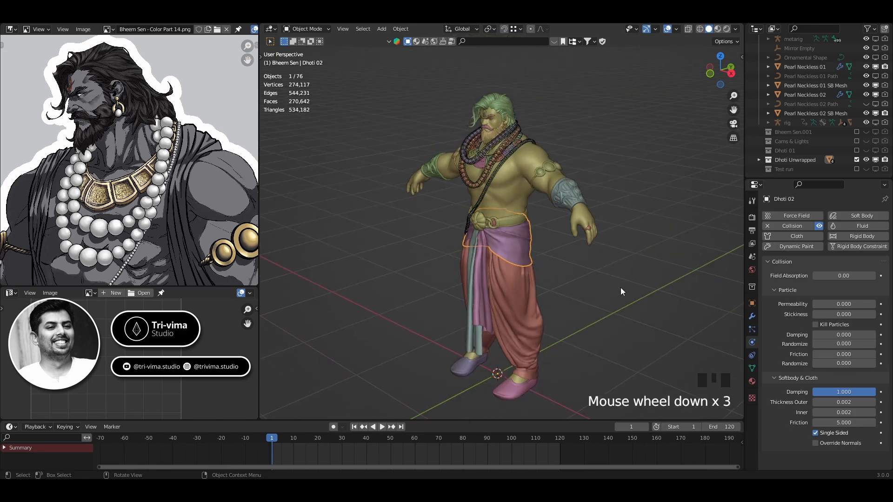
pyautogui.moveTo(621, 288); pyautogui.dragTo(643, 313, button='middle')
pyautogui.click(676, 29)
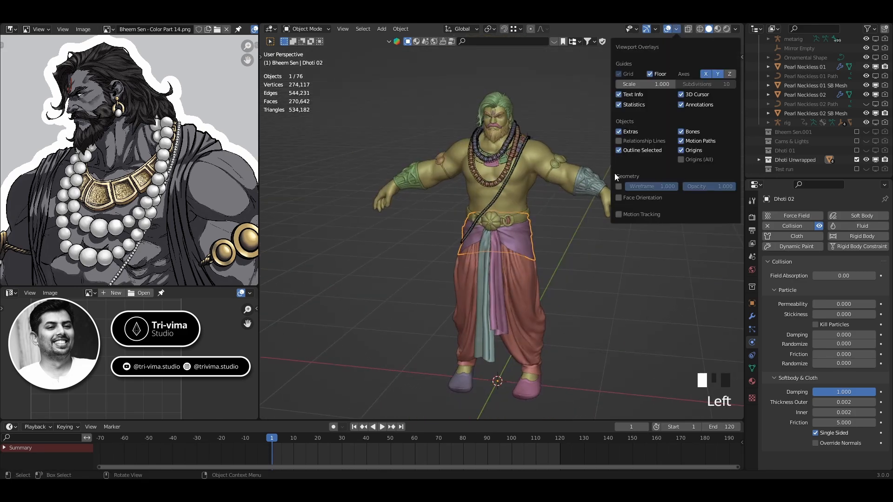
pyautogui.click(620, 187)
pyautogui.click(576, 328)
# Examine the wireframe of the waist cloth and trousers from several sides and show the modifiers of Dhoti 02
pyautogui.scroll(7, 574, 328)
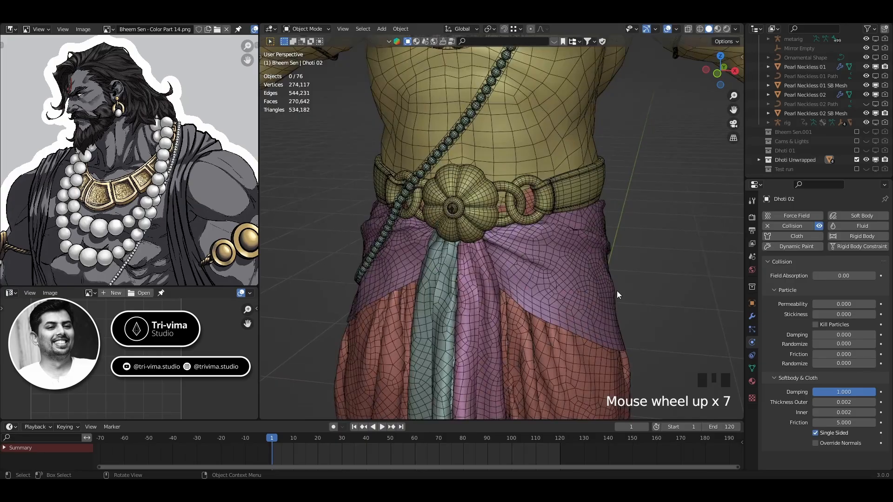
pyautogui.keyDown('shift'); pyautogui.moveTo(638, 289); pyautogui.dragTo(588, 174, button='middle'); pyautogui.keyUp('shift')
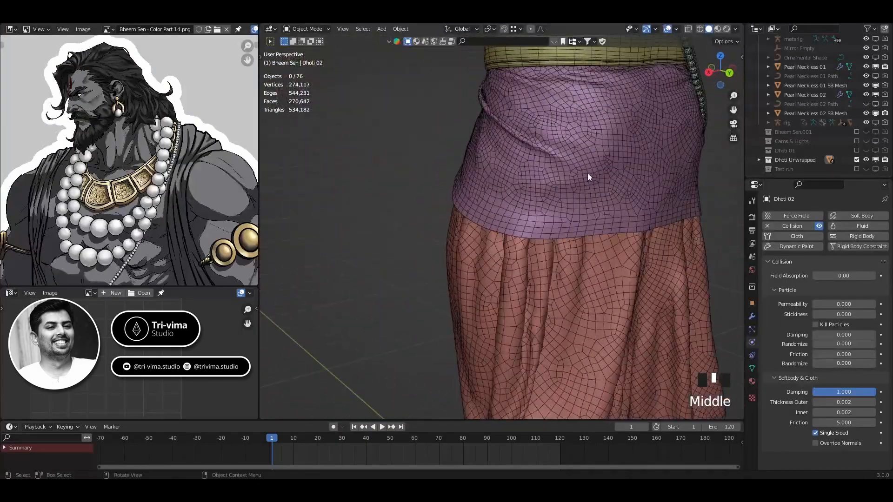
pyautogui.scroll(3, 605, 105)
pyautogui.scroll(-6, 600, 144)
pyautogui.moveTo(514, 222); pyautogui.dragTo(521, 293, button='middle')
pyautogui.click(752, 316)
pyautogui.moveTo(689, 337); pyautogui.dragTo(535, 280, button='middle')
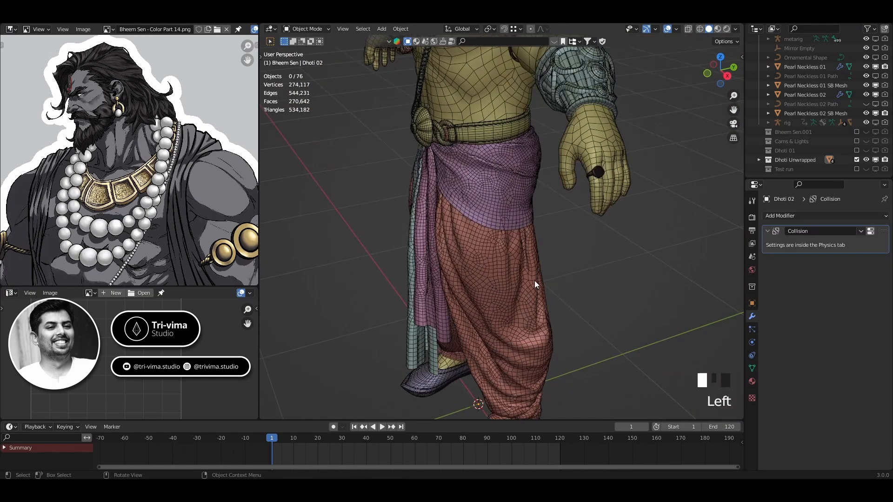
pyautogui.click(535, 281)
pyautogui.click(505, 190)
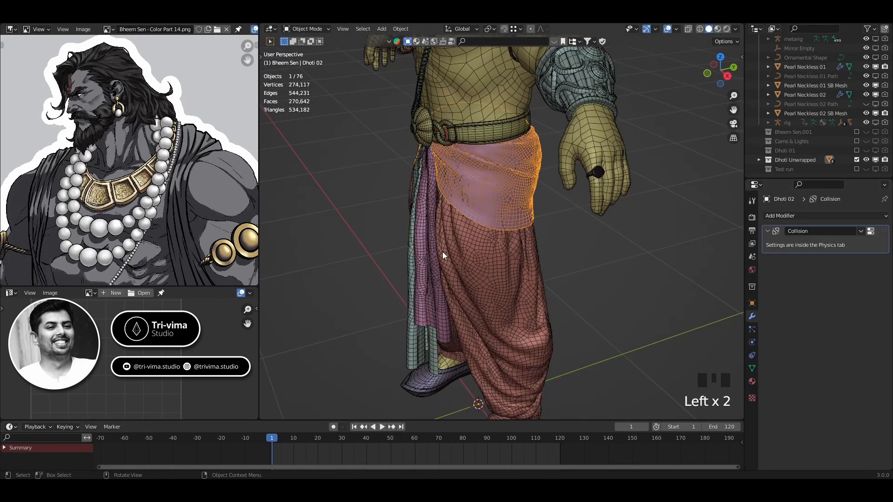
pyautogui.moveTo(443, 252); pyautogui.dragTo(510, 242, button='middle')
pyautogui.keyDown('shift'); pyautogui.moveTo(321, 315); pyautogui.dragTo(378, 277, button='middle'); pyautogui.keyUp('shift')
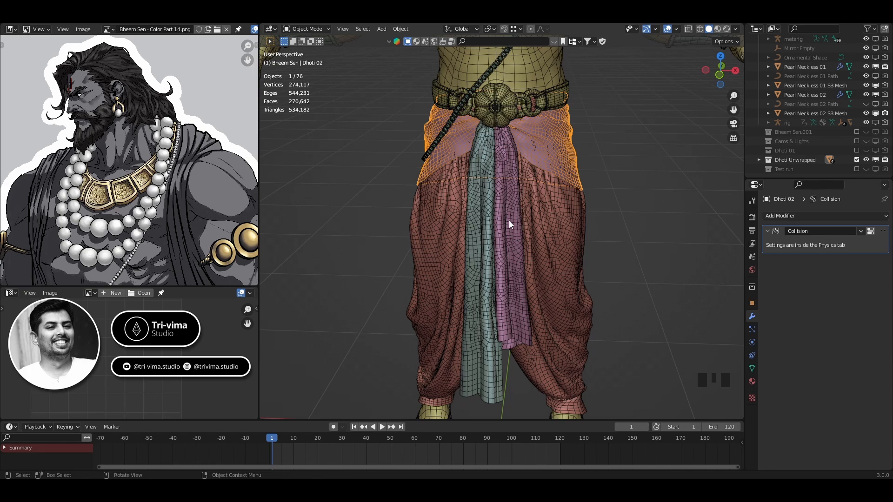
# Select the dhoti pieces one by one, including Dhoti 04, Dhoti 01 and Dhoti 03, to check their modifiers
pyautogui.click(447, 243)
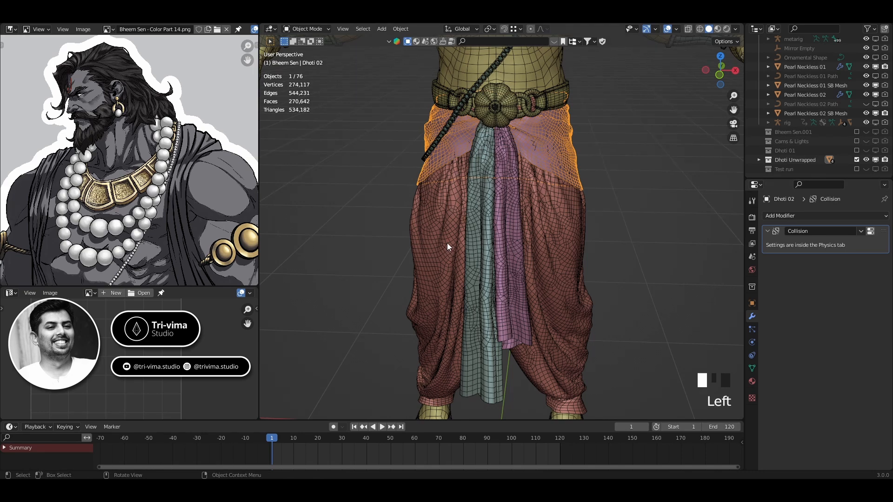
pyautogui.click(476, 259)
pyautogui.click(501, 258)
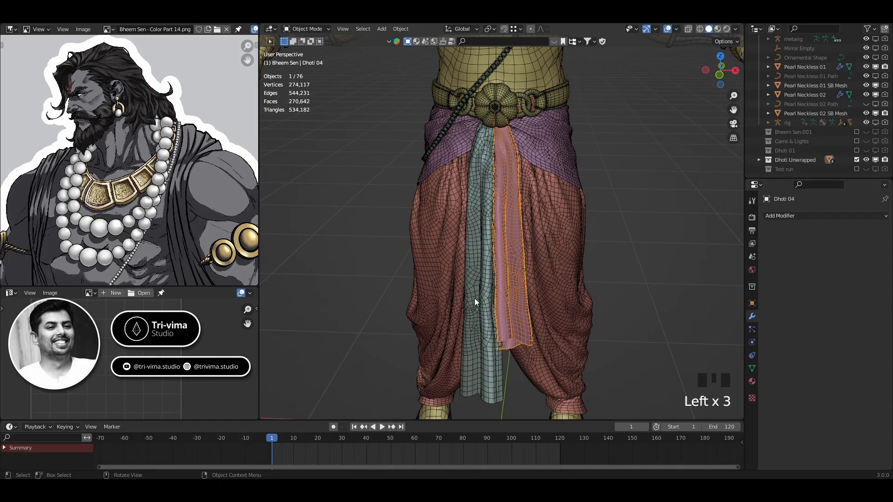
pyautogui.click(444, 154)
pyautogui.click(525, 215)
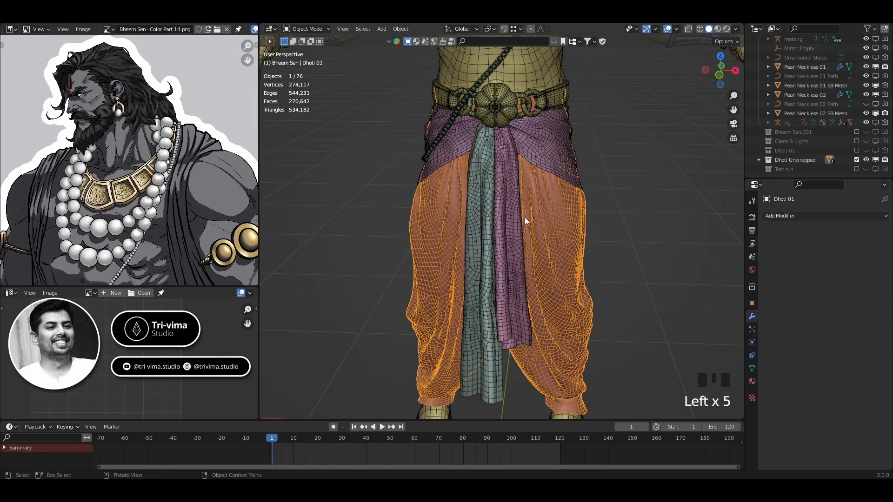
pyautogui.click(547, 200)
pyautogui.click(549, 209)
pyautogui.click(545, 209)
pyautogui.click(480, 259)
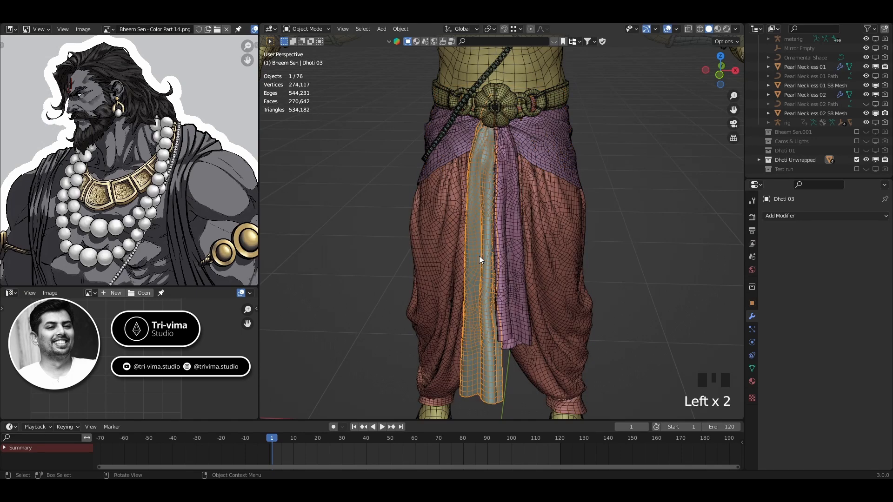
# Examine the dhoti's wireframe from the side and back, and select the character's body mesh
pyautogui.moveTo(436, 274); pyautogui.dragTo(489, 171, button='middle')
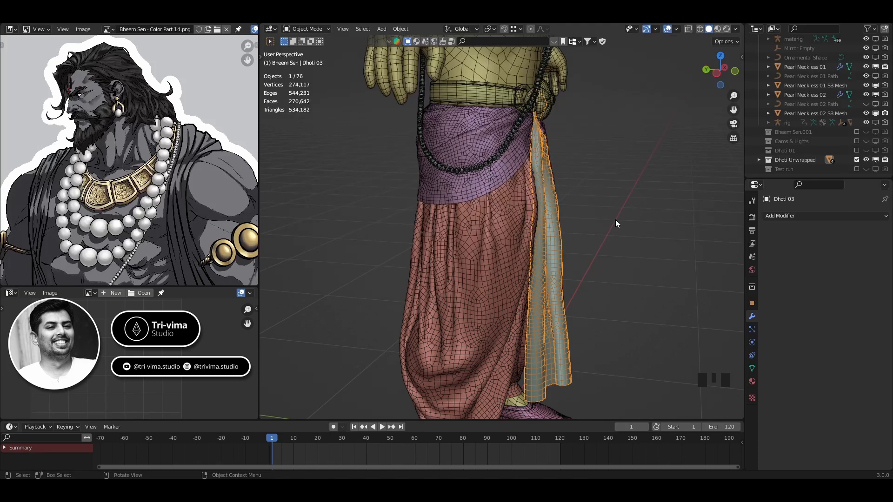
pyautogui.moveTo(432, 205); pyautogui.dragTo(449, 200, button='middle')
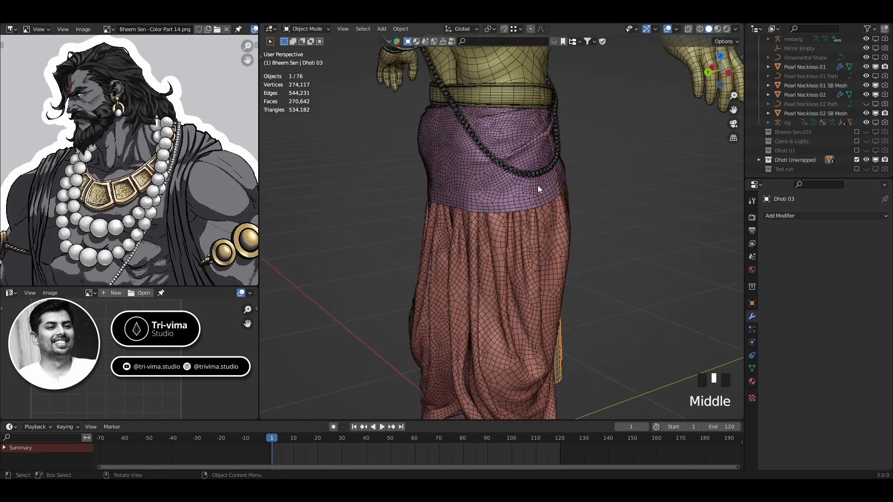
pyautogui.moveTo(538, 185); pyautogui.dragTo(451, 207, button='middle')
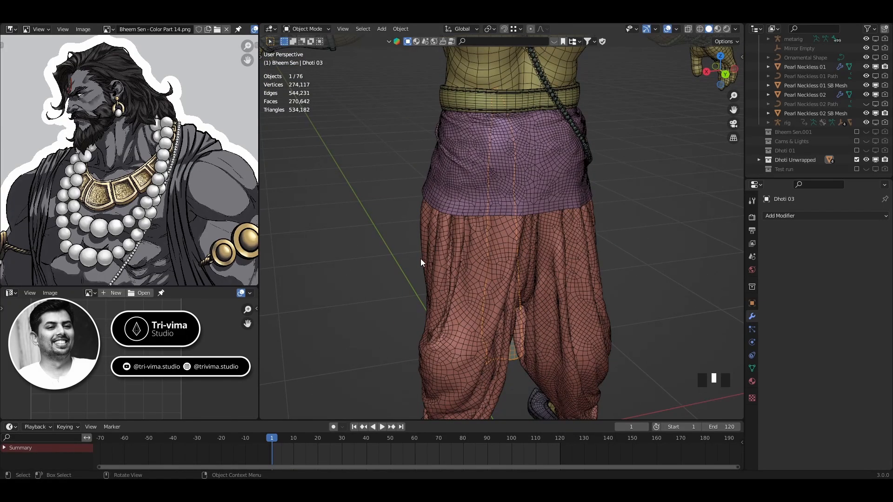
pyautogui.moveTo(421, 258); pyautogui.dragTo(487, 298, button='middle')
pyautogui.click(588, 226)
pyautogui.scroll(-3, 609, 242)
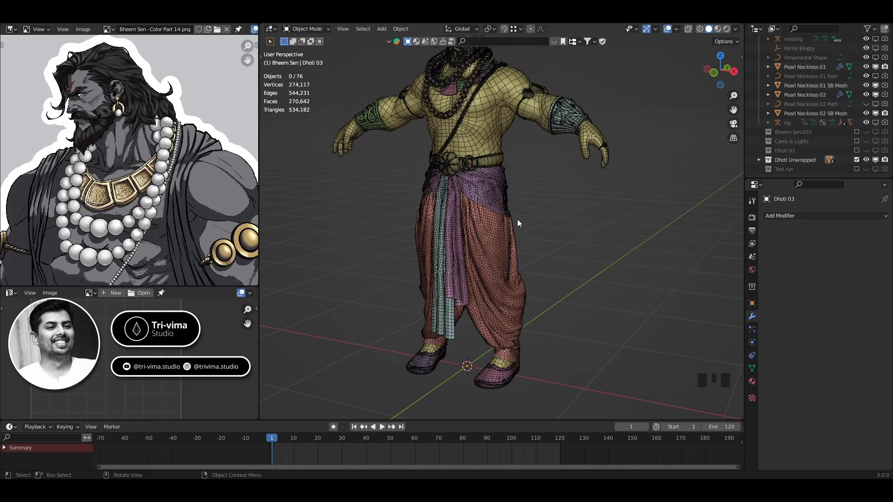
pyautogui.click(491, 137)
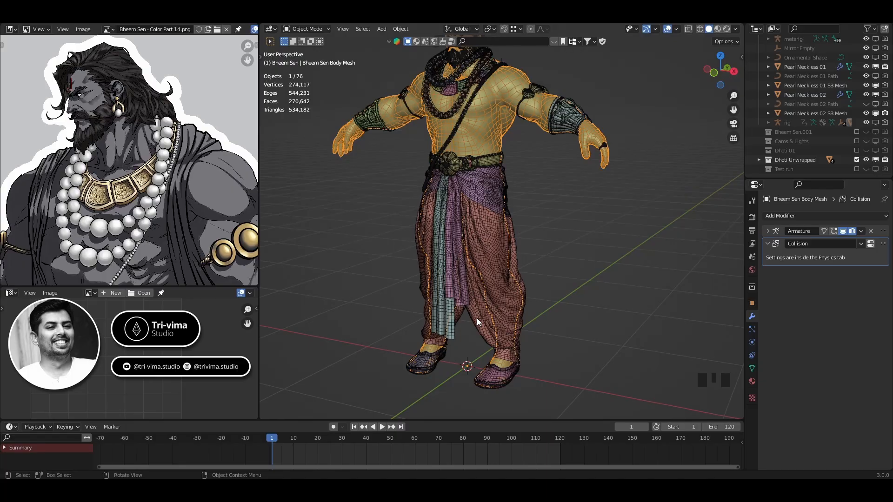
# Save the scene as the next numbered version after Bheem Sen - Other Models 02 - File55.blend
pyautogui.moveTo(543, 233); pyautogui.dragTo(582, 279, button='middle')
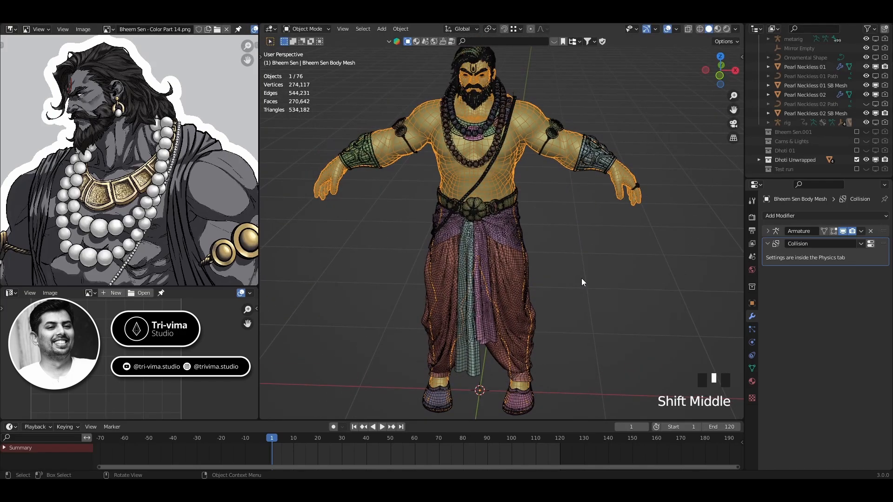
pyautogui.hotkey('ctrl', 'shift', 's')
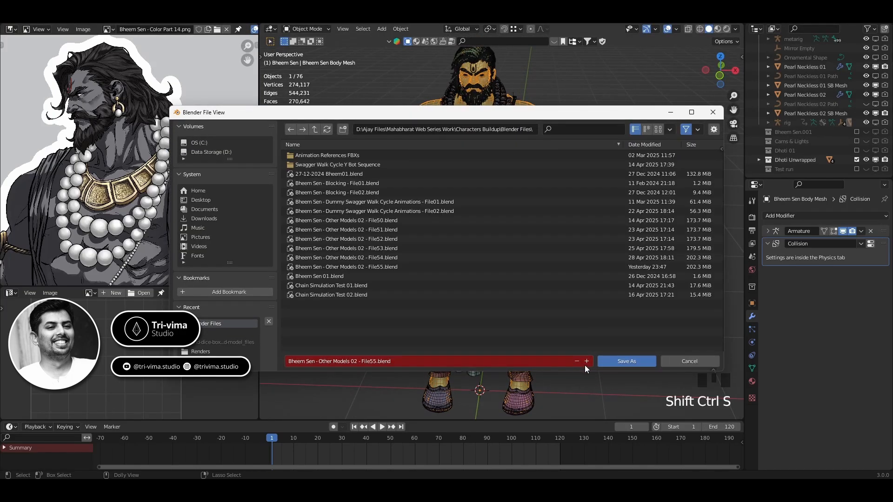
pyautogui.click(588, 361)
pyautogui.click(610, 362)
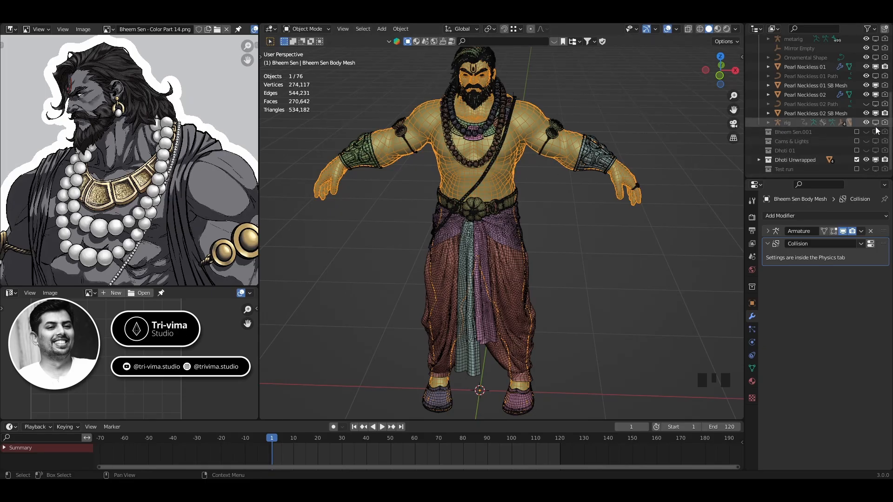
# Select the rig, delete all its keyframes after frame 1, and return the timeline to the first frame
pyautogui.click(769, 142)
pyautogui.click(787, 123)
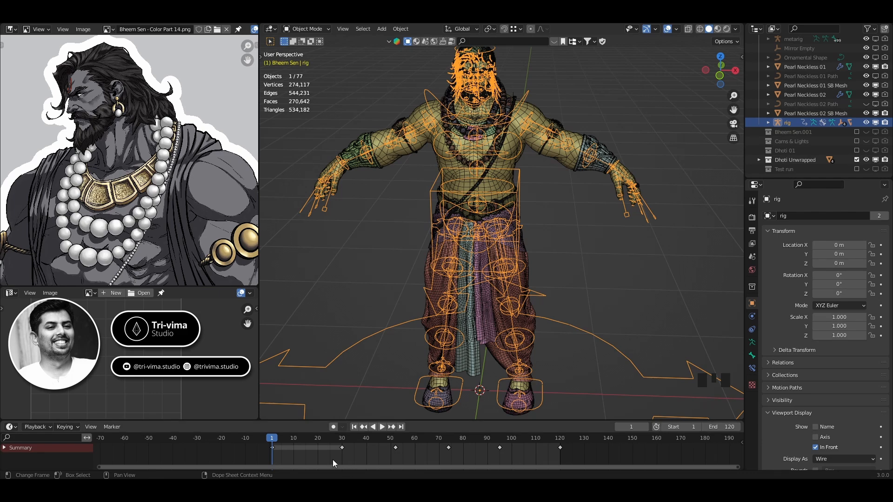
pyautogui.moveTo(333, 458); pyautogui.dragTo(583, 442)
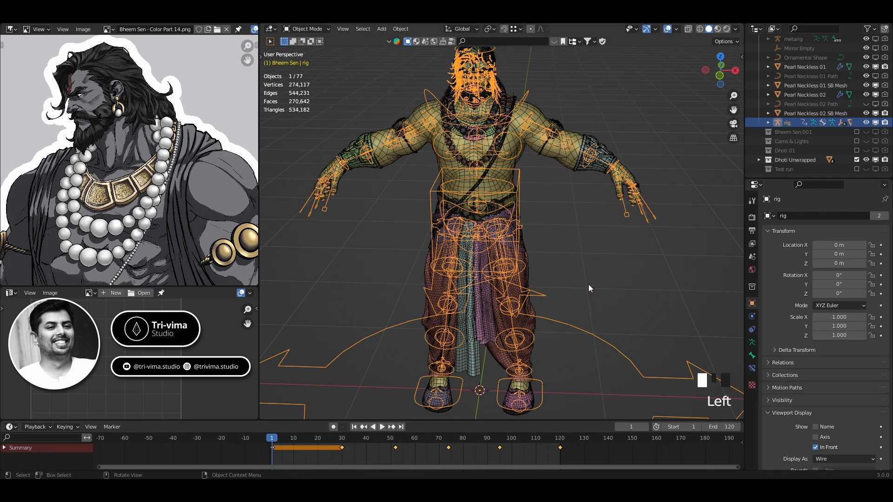
pyautogui.rightClick(342, 448)
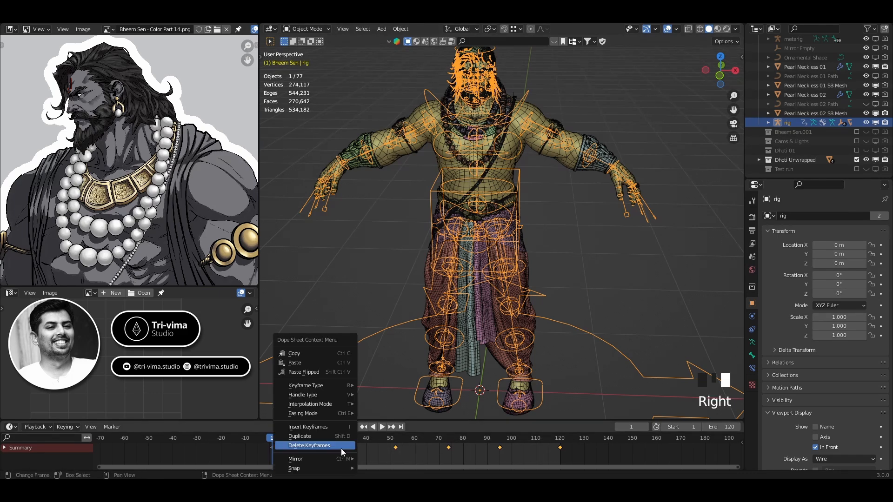
pyautogui.click(336, 447)
pyautogui.moveTo(271, 438)
pyautogui.mouseDown()
pyautogui.moveTo(556, 438)
pyautogui.moveTo(272, 446)
pyautogui.mouseUp()
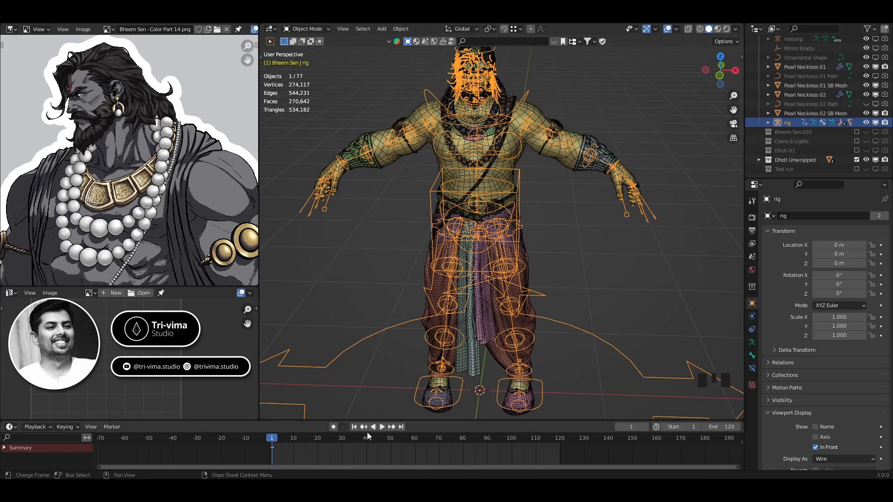
pyautogui.click(353, 427)
# Delete the soft body bake of Pearl Neckless 02 SB Mesh
pyautogui.moveTo(563, 180); pyautogui.dragTo(535, 261, button='middle')
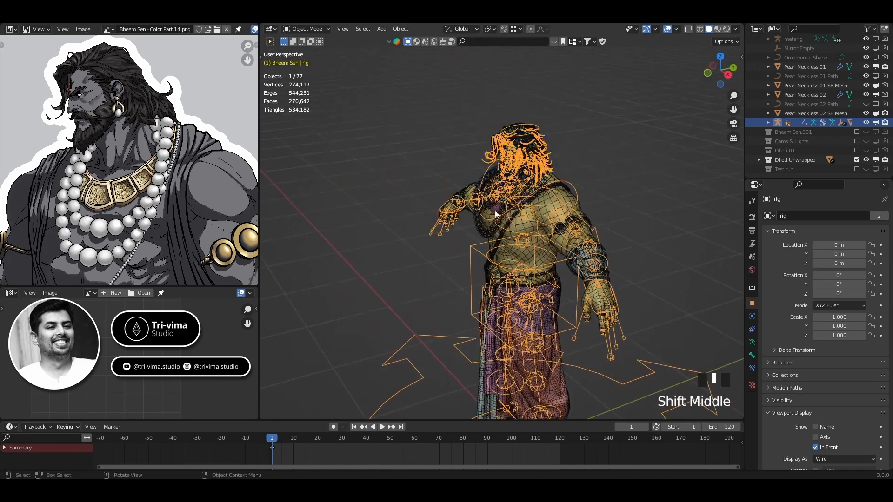
pyautogui.scroll(5, 486, 205)
pyautogui.click(428, 114)
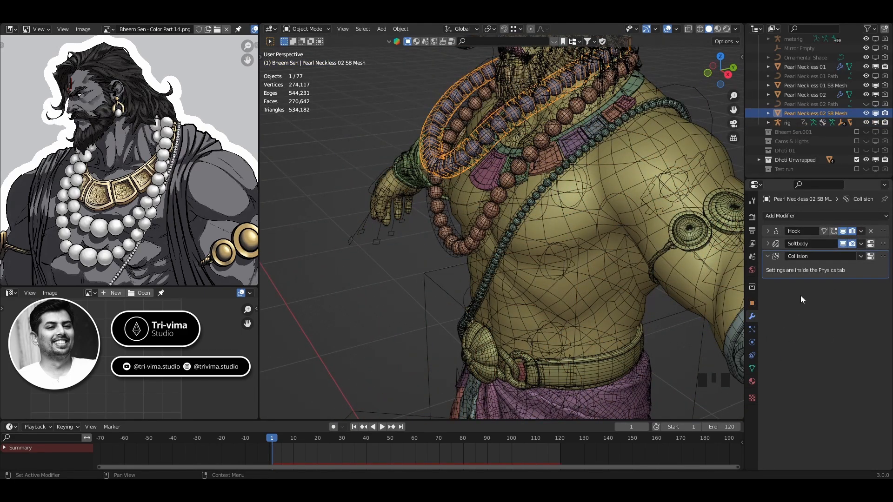
pyautogui.click(753, 356)
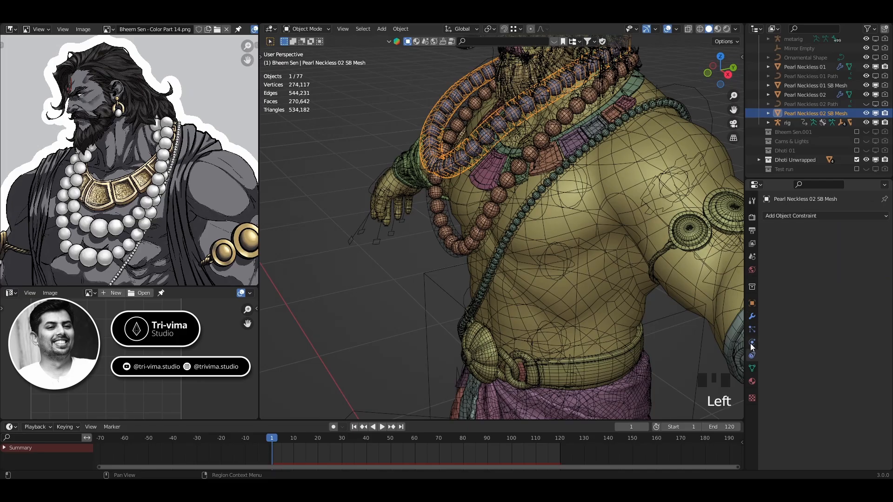
pyautogui.click(751, 343)
pyautogui.scroll(-3, 790, 389)
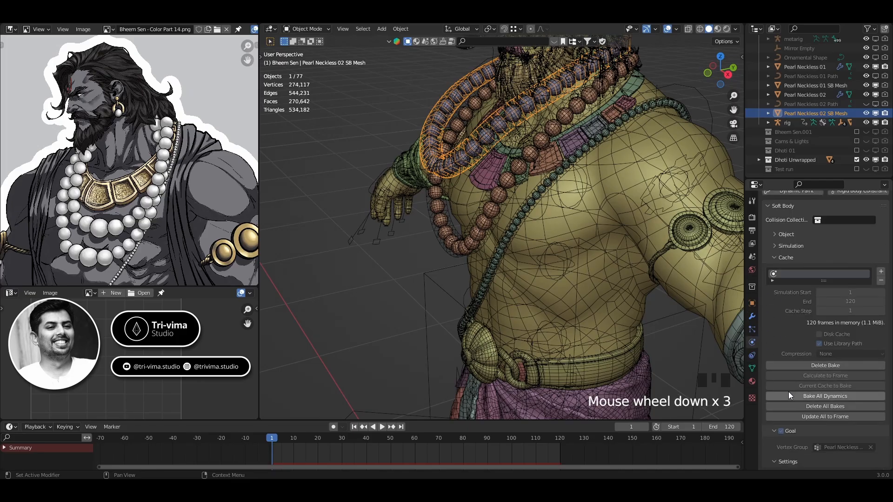
pyautogui.click(799, 367)
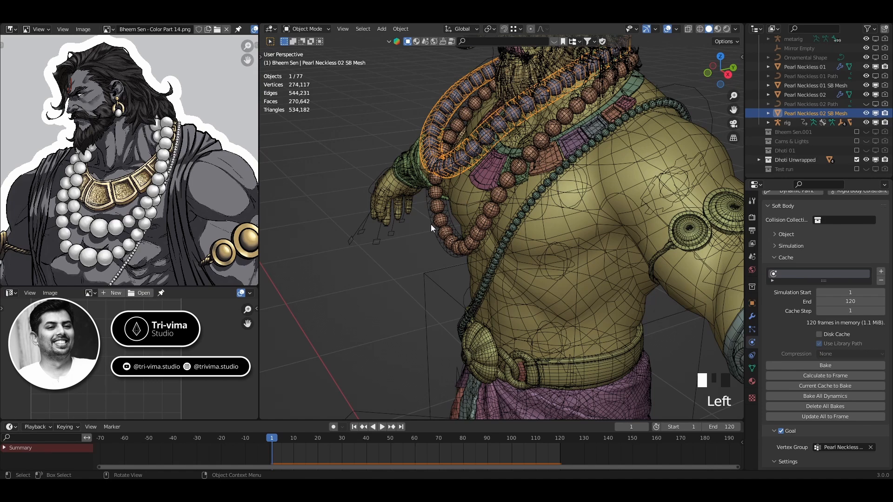
# Delete the soft body bakes of Pearl Neckless 01 SB Mesh, Golden Haar New 02 SB Mesh and Janeu SB Mesh, and clear the selection
pyautogui.click(430, 224)
pyautogui.click(781, 366)
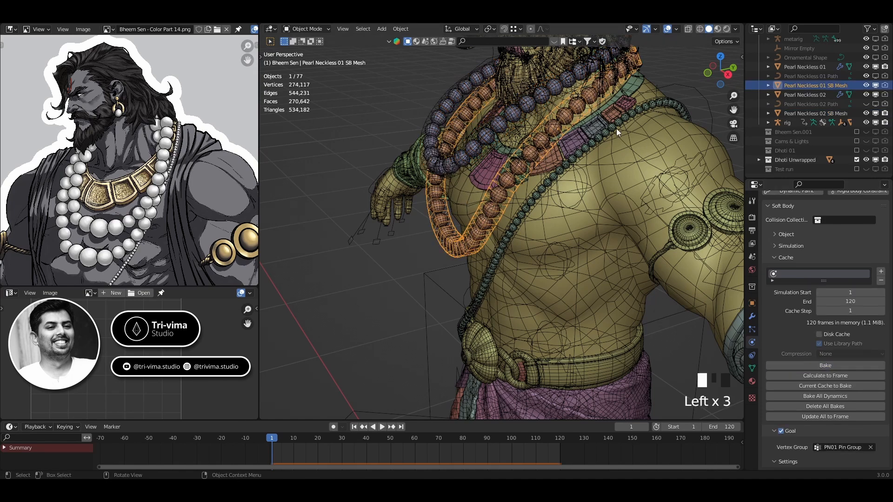
pyautogui.click(640, 81)
pyautogui.click(641, 86)
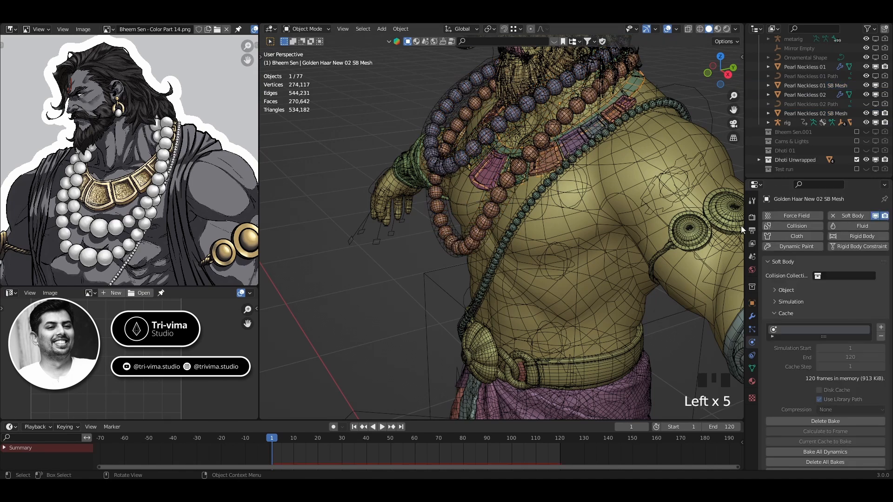
pyautogui.click(812, 423)
pyautogui.click(678, 106)
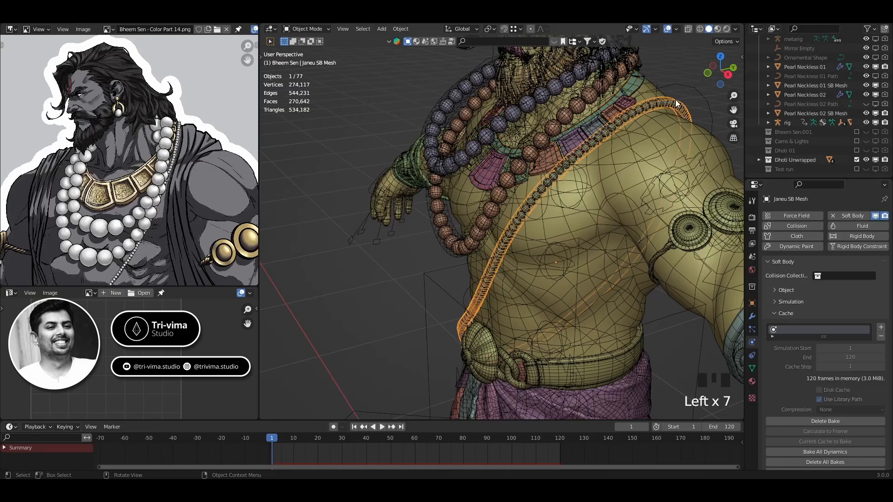
pyautogui.click(825, 421)
pyautogui.click(498, 353)
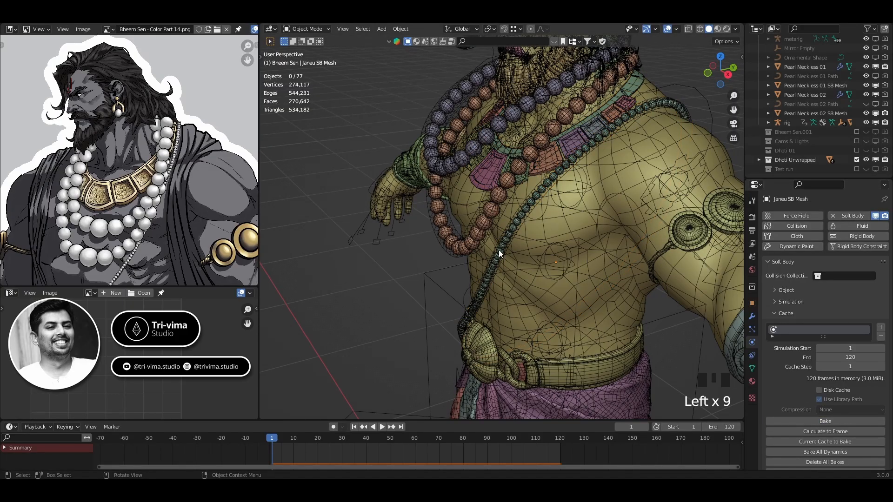
# Hide both pearl necklaces with their SB meshes, plus Ornamental Shape, Mirror Empty and the metarig
pyautogui.click(866, 114)
pyautogui.click(867, 95)
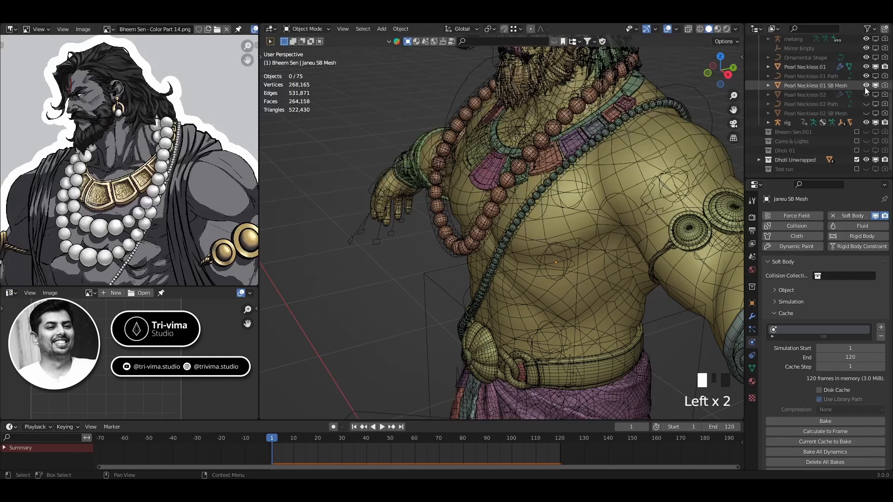
pyautogui.click(866, 86)
pyautogui.click(866, 76)
pyautogui.click(866, 67)
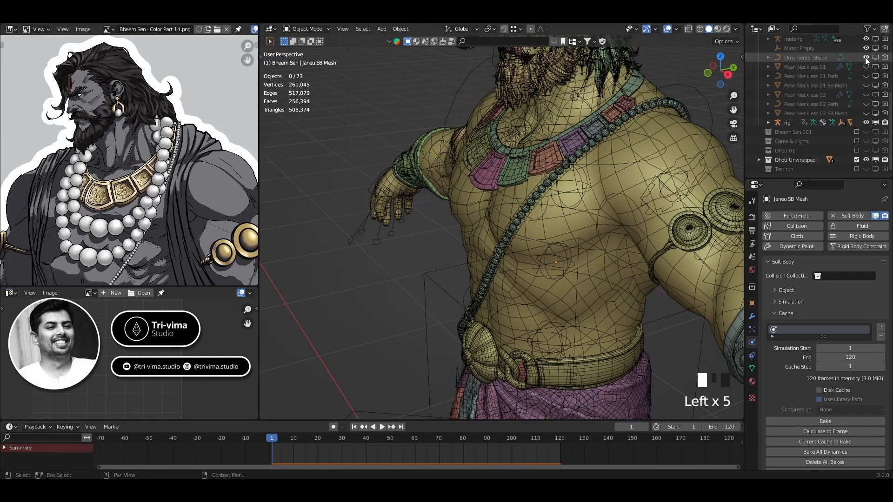
pyautogui.click(866, 57)
pyautogui.click(866, 49)
pyautogui.click(866, 39)
# Hide the Janeu objects, including Janeu SB Mesh and Janeu Circle, and the Golden Haar New 01, New 02 and New 02 SB Mesh objects
pyautogui.scroll(2, 850, 94)
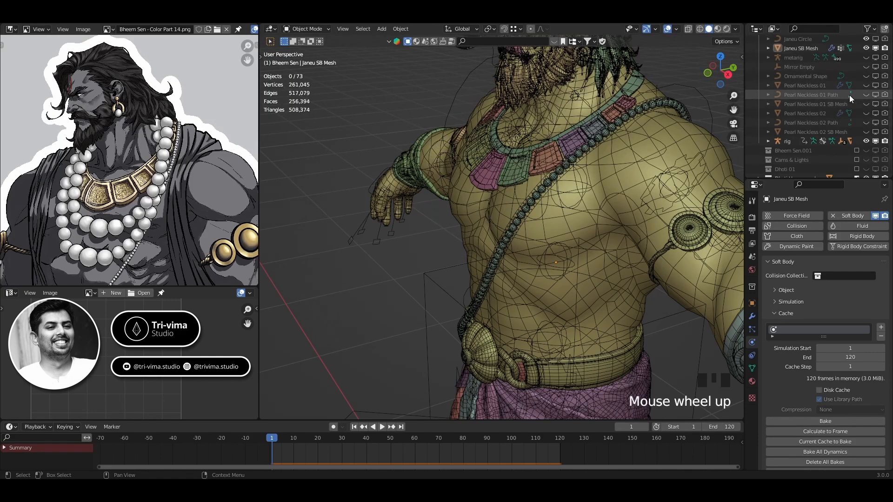
pyautogui.click(867, 48)
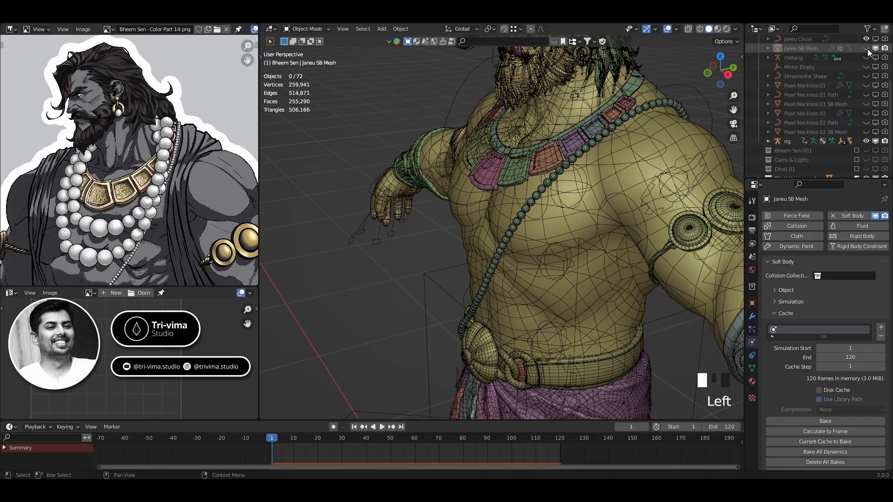
pyautogui.scroll(3, 864, 84)
pyautogui.click(866, 86)
pyautogui.click(866, 76)
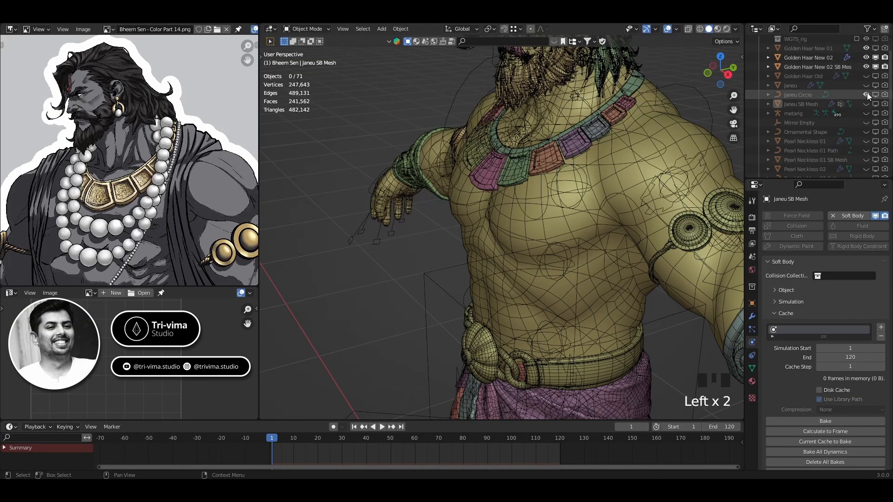
pyautogui.click(866, 95)
pyautogui.moveTo(866, 67); pyautogui.dragTo(889, 60)
pyautogui.click(866, 58)
pyautogui.click(866, 49)
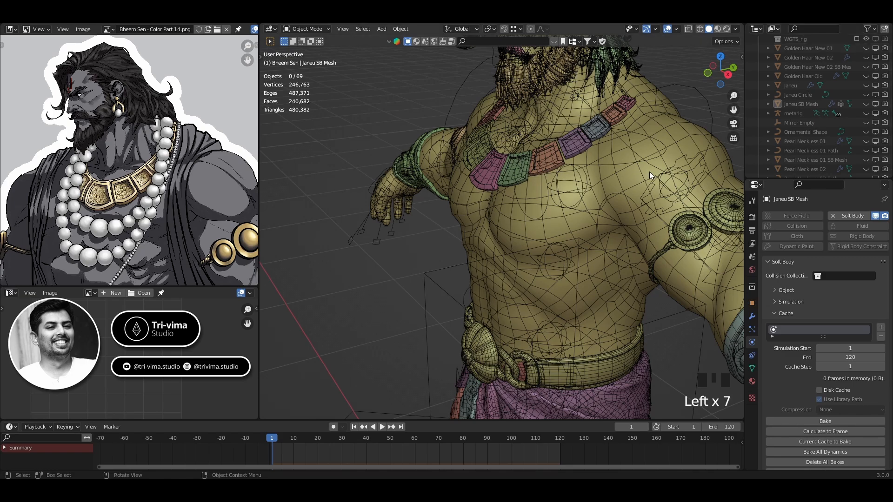
# Select the golden necklace's central pendant, Golden Haar Pendant Main, and widen the object list and properties area
pyautogui.moveTo(650, 171); pyautogui.dragTo(600, 175, button='middle')
pyautogui.click(596, 177)
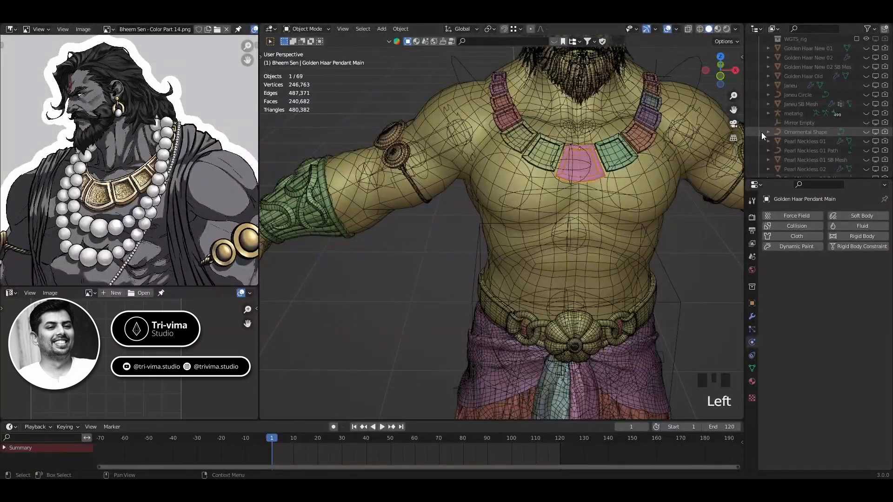
pyautogui.scroll(-2, 791, 159)
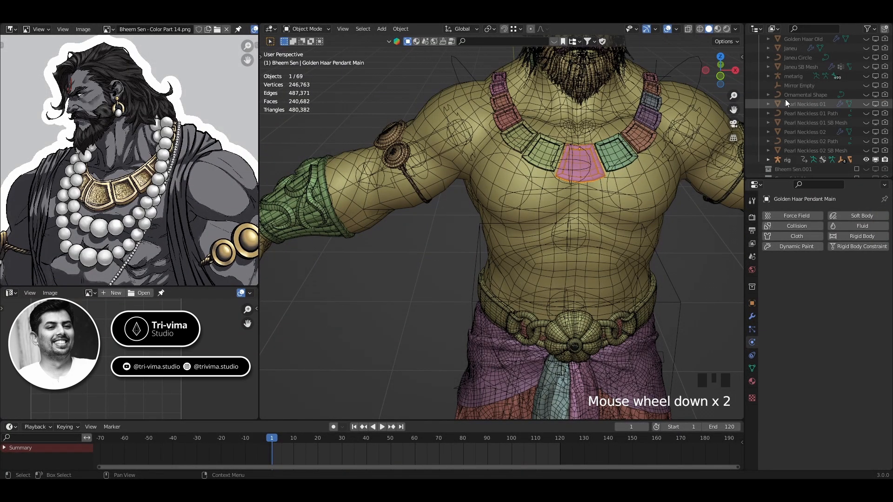
pyautogui.click(768, 77)
pyautogui.click(768, 77)
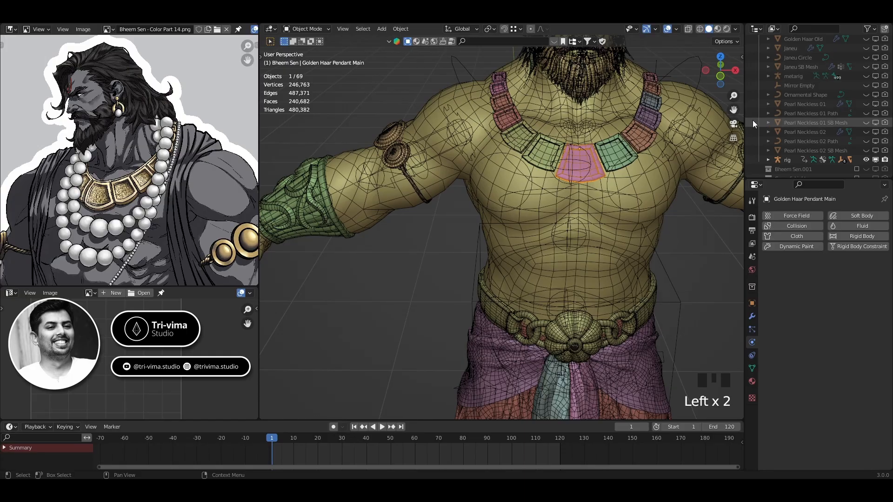
pyautogui.moveTo(745, 119); pyautogui.dragTo(701, 121)
pyautogui.scroll(3, 751, 111)
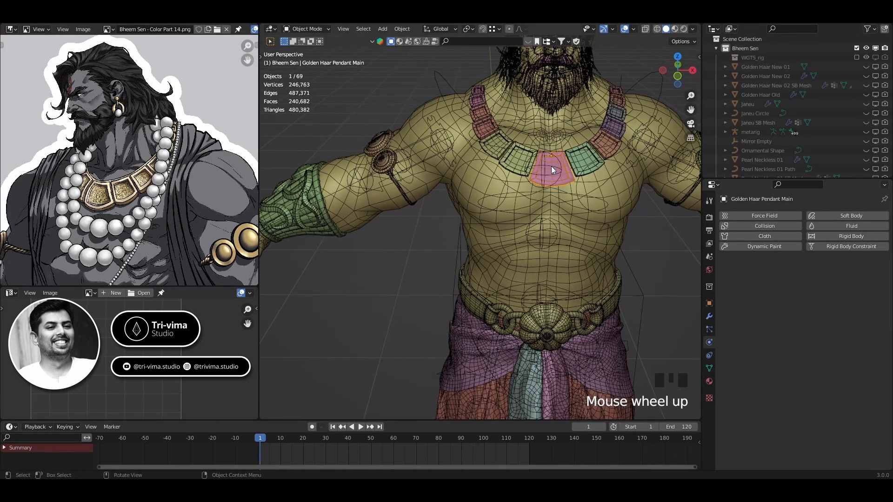
# Add the six left-side golden necklace pendants, Golden Haar Pendant01.L through 06.L, to the selection
pyautogui.keyDown('shift'); pyautogui.click(580, 162); pyautogui.keyUp('shift')
pyautogui.scroll(4, 581, 160)
pyautogui.keyDown('shift'); pyautogui.moveTo(584, 153); pyautogui.dragTo(479, 252, button='middle'); pyautogui.keyUp('shift')
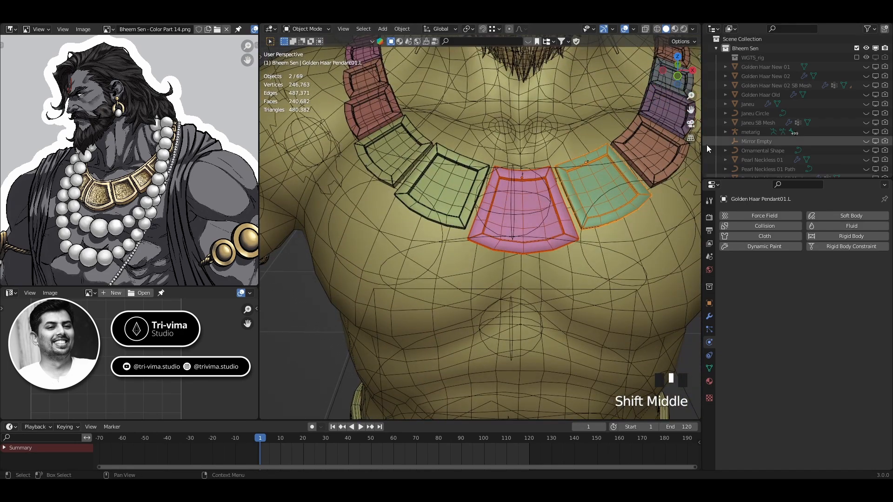
pyautogui.keyDown('shift'); pyautogui.click(643, 143); pyautogui.keyUp('shift')
pyautogui.keyDown('shift'); pyautogui.click(669, 113); pyautogui.keyUp('shift')
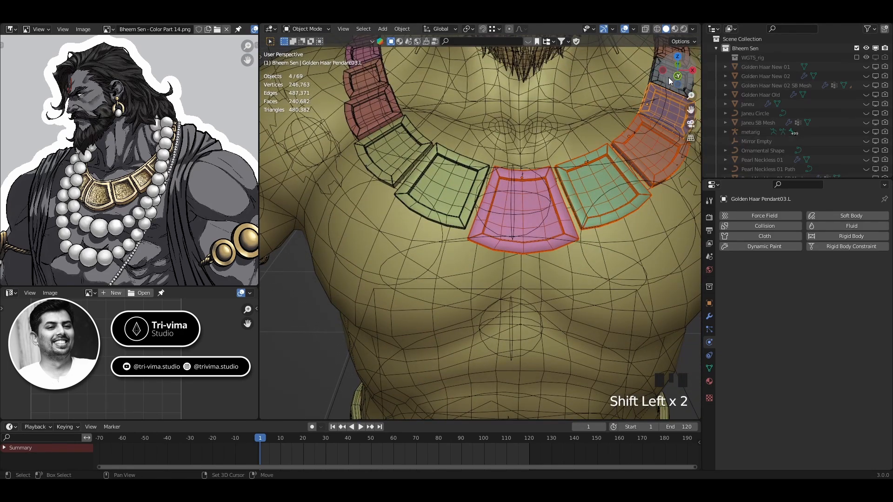
pyautogui.keyDown('shift'); pyautogui.moveTo(668, 78); pyautogui.dragTo(529, 199, button='middle'); pyautogui.keyUp('shift')
pyautogui.keyDown('shift'); pyautogui.click(532, 195); pyautogui.keyUp('shift')
pyautogui.keyDown('shift'); pyautogui.click(546, 129); pyautogui.keyUp('shift')
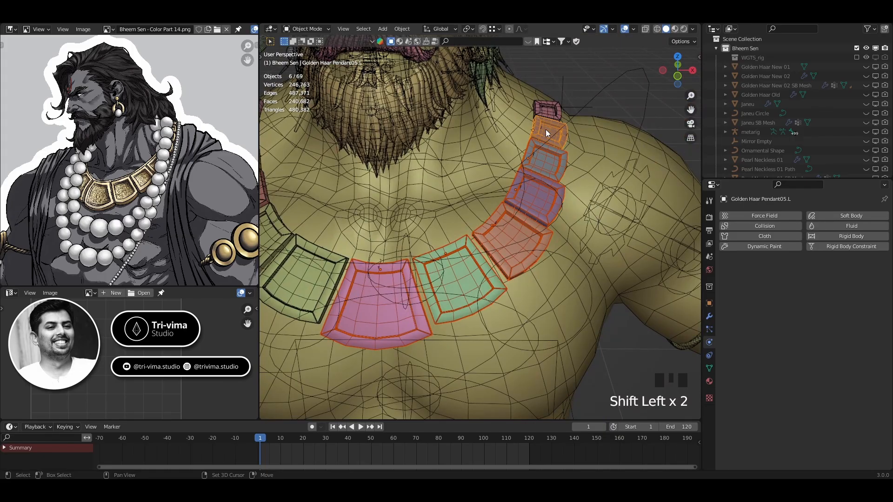
pyautogui.keyDown('shift'); pyautogui.click(544, 116); pyautogui.keyUp('shift')
# Add the six right-side golden necklace pendants, Golden Haar Pendant01.R through 06.R, to the selection
pyautogui.keyDown('shift'); pyautogui.moveTo(402, 238); pyautogui.dragTo(567, 219, button='middle'); pyautogui.keyUp('shift')
pyautogui.keyDown('shift'); pyautogui.click(468, 266); pyautogui.keyUp('shift')
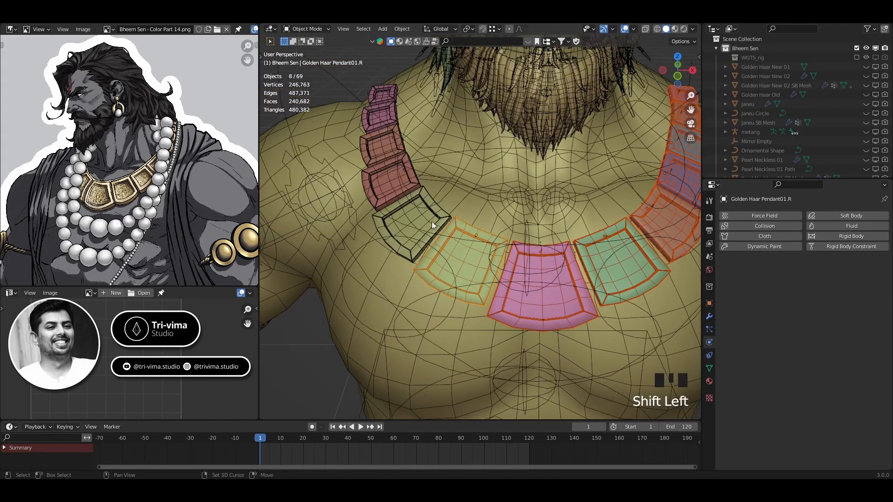
pyautogui.keyDown('shift'); pyautogui.click(412, 215); pyautogui.keyUp('shift')
pyautogui.keyDown('shift'); pyautogui.click(384, 186); pyautogui.keyUp('shift')
pyautogui.keyDown('shift'); pyautogui.click(373, 152); pyautogui.keyUp('shift')
pyautogui.keyDown('shift'); pyautogui.click(373, 121); pyautogui.keyUp('shift')
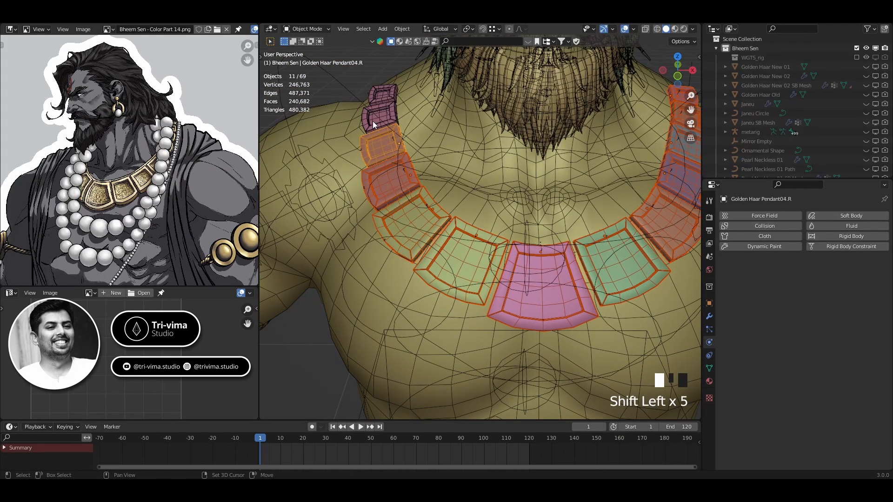
pyautogui.keyDown('shift'); pyautogui.click(377, 97); pyautogui.keyUp('shift')
pyautogui.keyDown('shift'); pyautogui.moveTo(576, 280); pyautogui.dragTo(468, 298, button='middle'); pyautogui.keyUp('shift')
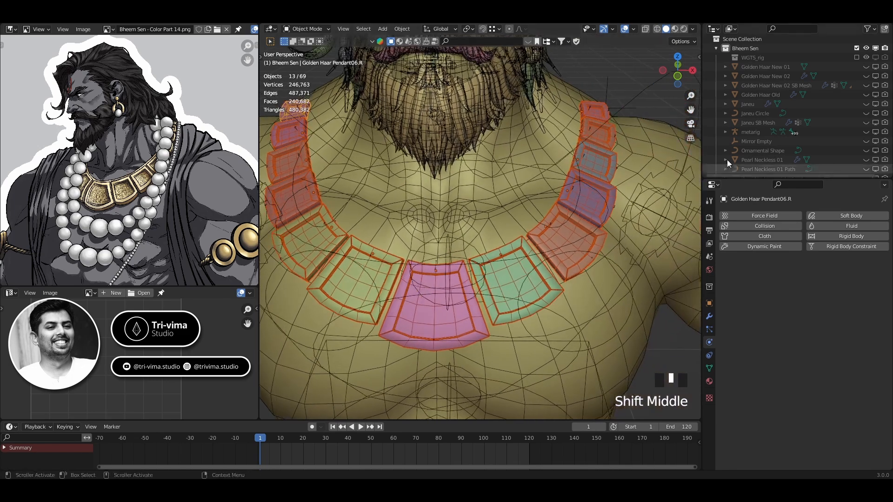
# Locate Golden Haar Pendant06.R in the object list and hide it along with the empties GHPR3_Empty 01 through GHPR6_Empty 02
pyautogui.press('KP_Decimal')
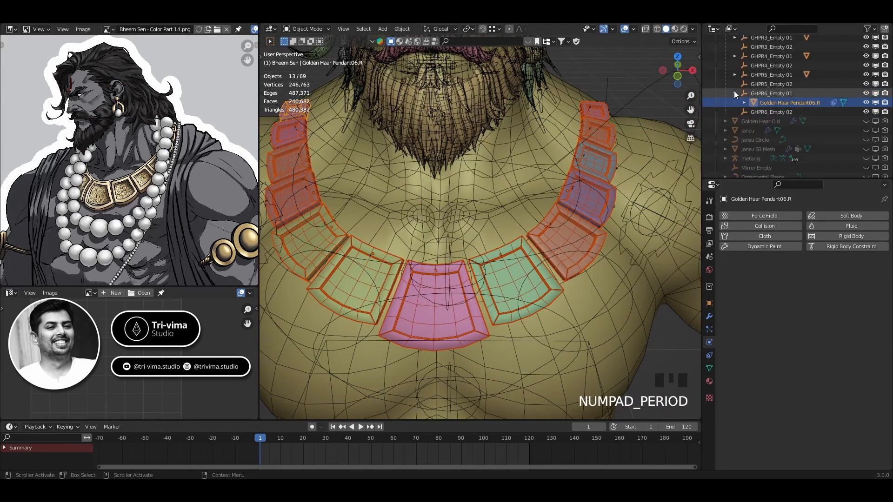
pyautogui.scroll(1, 779, 113)
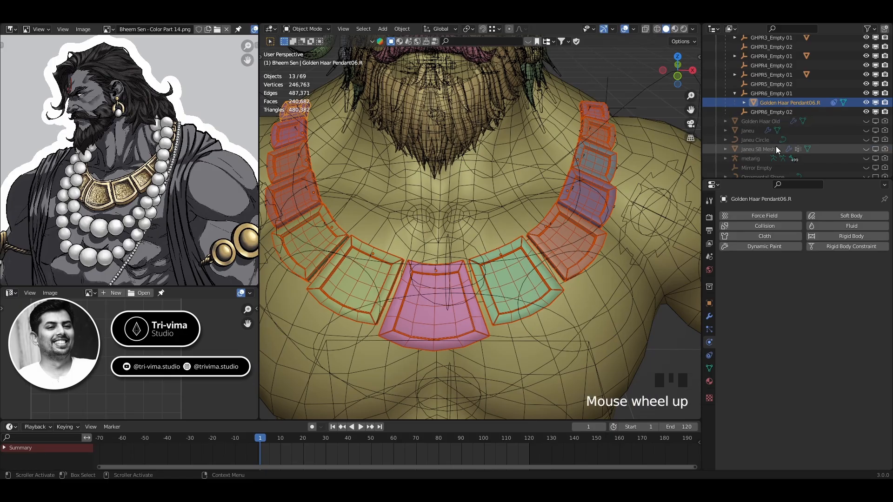
pyautogui.click(819, 113)
pyautogui.click(866, 111)
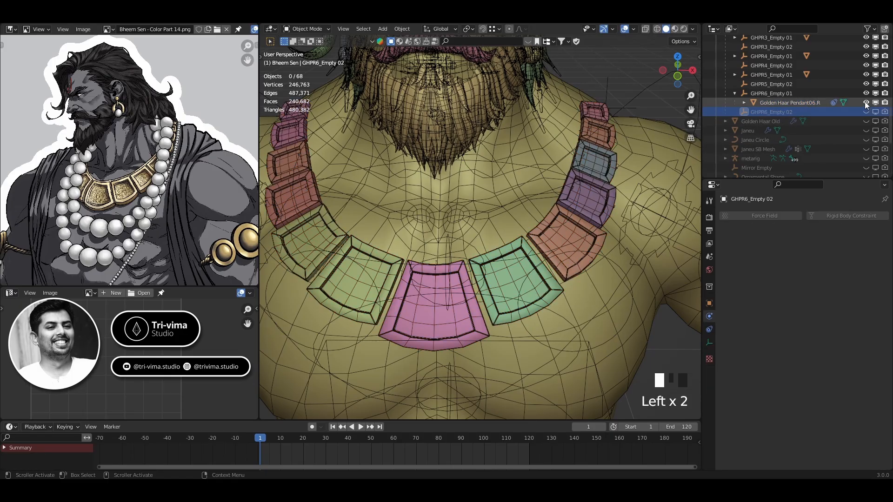
pyautogui.moveTo(865, 101); pyautogui.dragTo(864, 37)
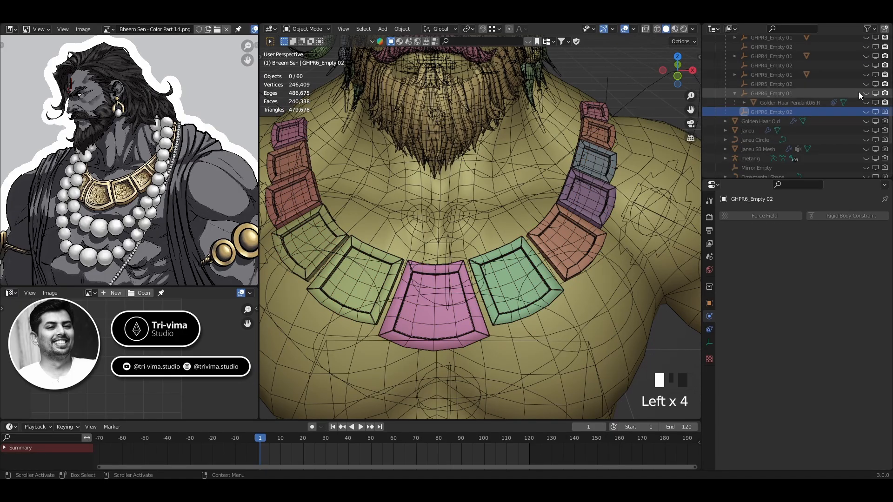
# Expand GHPR5_Empty 01, GHPR4_Empty 01 and GHPR3_Empty 01 to reveal their pendants, and enlarge the object list area
pyautogui.click(735, 74)
pyautogui.click(735, 56)
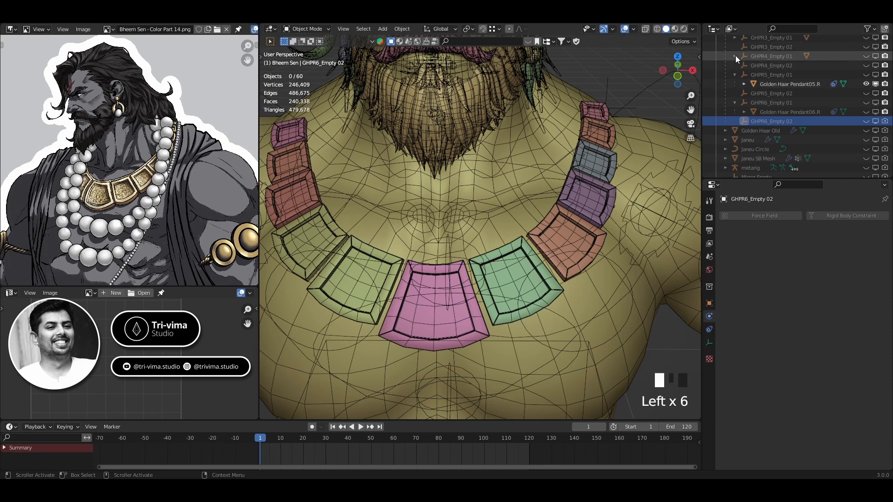
pyautogui.click(735, 54)
pyautogui.moveTo(754, 179); pyautogui.dragTo(753, 318)
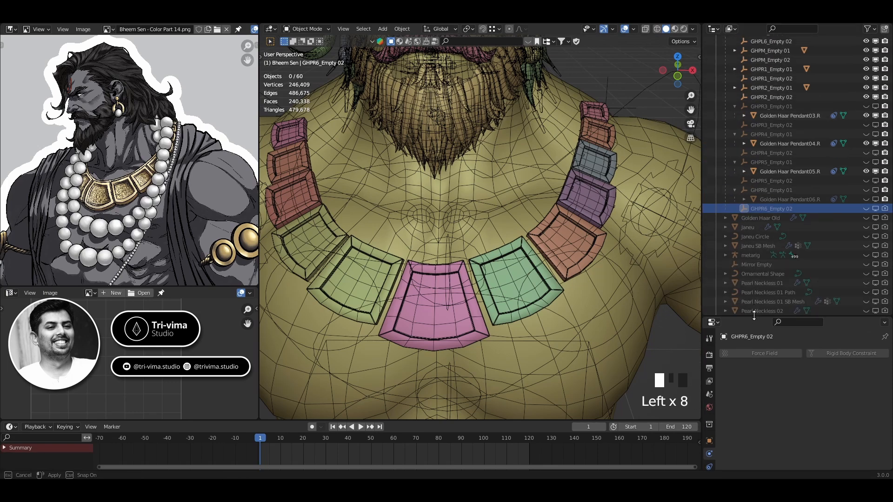
# Expand the GHPR2, GHPR1, GHPM, GHPL6 and GHPL5 Empty 01 objects to reveal their pendants
pyautogui.scroll(3, 726, 118)
pyautogui.click(735, 144)
pyautogui.click(735, 126)
pyautogui.click(735, 106)
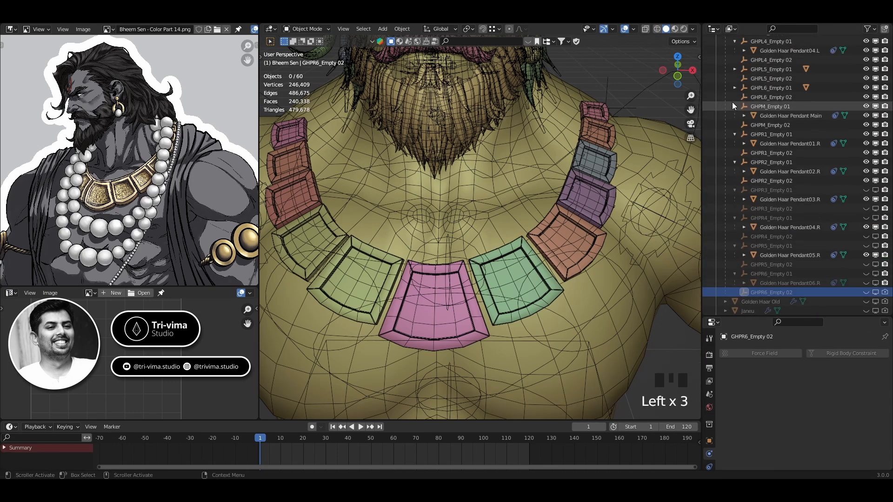
pyautogui.click(735, 88)
pyautogui.click(734, 69)
# Expand GHPL3_Empty 01, GHPL2_Empty 01 and GHPL1_Empty 01 to reveal the first three left-side pendants
pyautogui.scroll(-1, 738, 100)
pyautogui.scroll(3, 738, 100)
pyautogui.scroll(2, 738, 99)
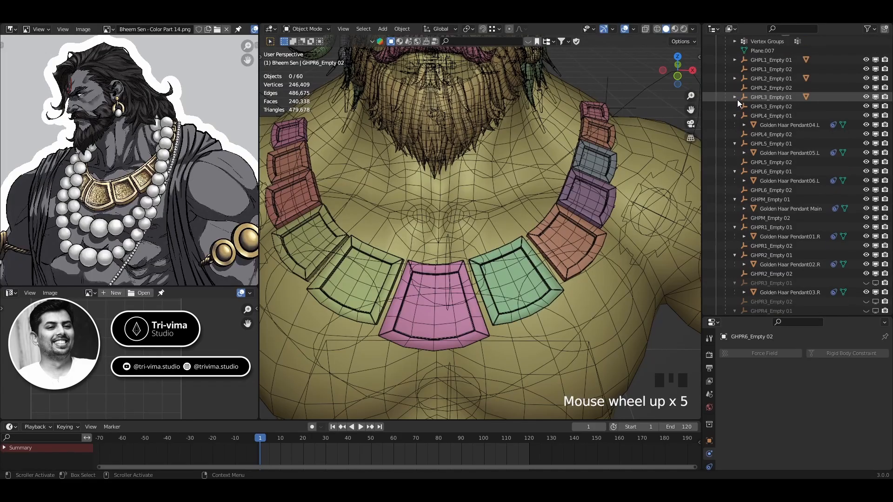
pyautogui.scroll(1, 734, 104)
pyautogui.click(733, 116)
pyautogui.click(735, 97)
pyautogui.click(735, 79)
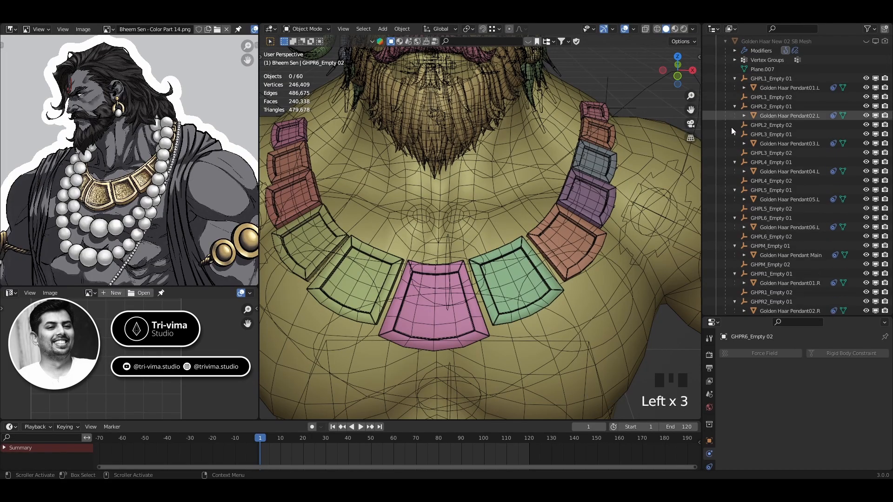
# Hide GHPL1_Empty 01 through Golden Haar Pendant02.R, and disable them in viewports and renders
pyautogui.moveTo(866, 79); pyautogui.dragTo(866, 304)
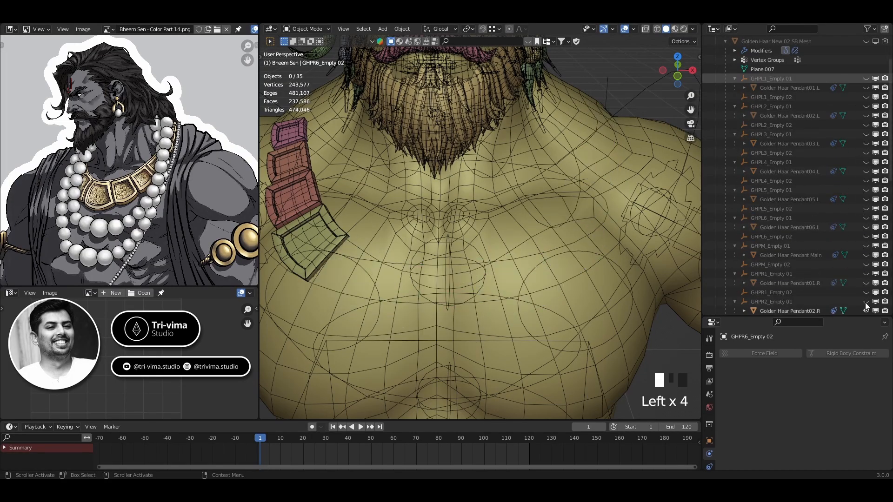
pyautogui.moveTo(876, 78); pyautogui.dragTo(877, 310)
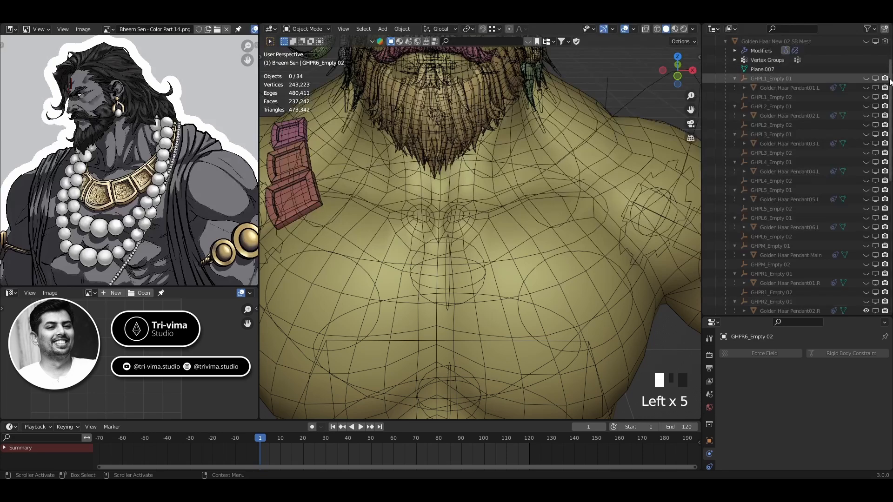
pyautogui.moveTo(885, 78); pyautogui.dragTo(886, 310)
pyautogui.click(866, 311)
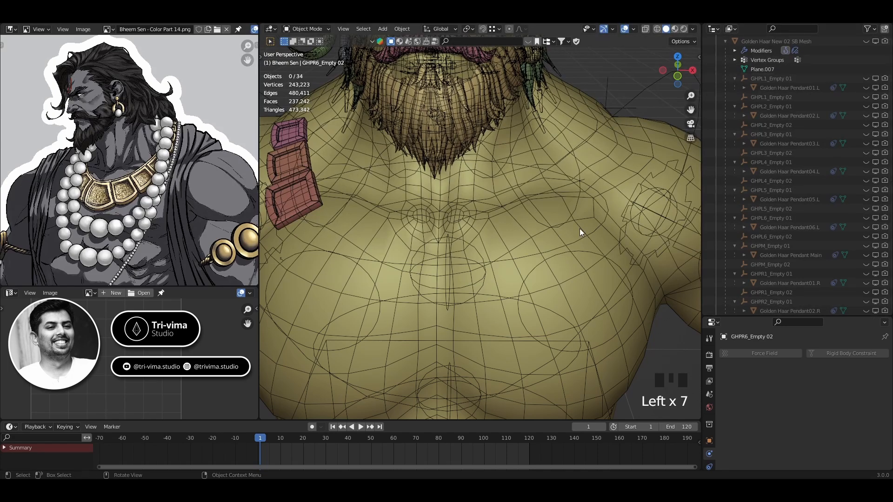
# Hide GHPR2_Empty 02 and Golden Haar Pendant03.R to 05.R, and disable the remaining right-side pendants and empties in viewports and renders
pyautogui.scroll(-5, 810, 179)
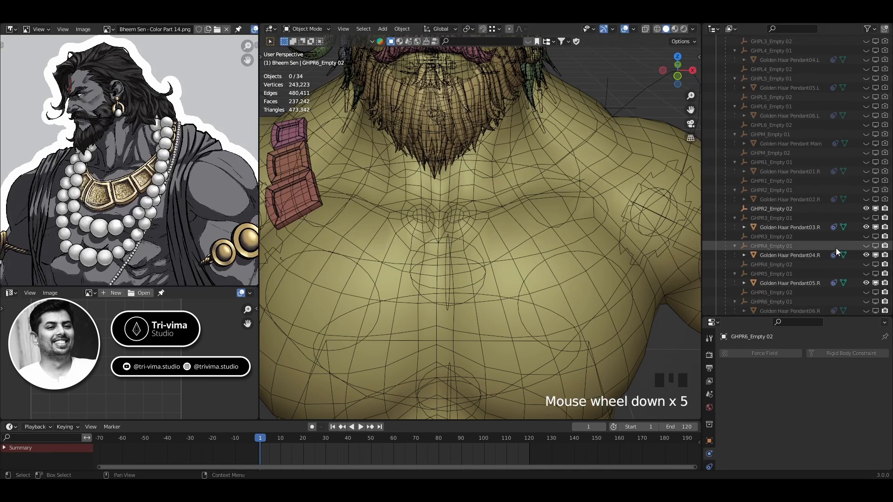
pyautogui.click(866, 209)
pyautogui.moveTo(886, 209); pyautogui.dragTo(885, 302)
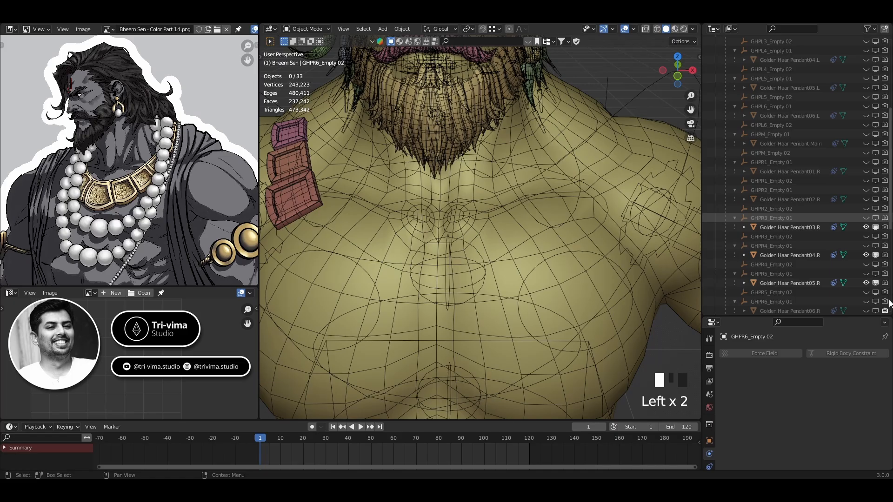
pyautogui.moveTo(877, 228); pyautogui.dragTo(877, 284)
pyautogui.moveTo(863, 229); pyautogui.dragTo(866, 283)
pyautogui.scroll(-4, 866, 273)
pyautogui.click(885, 236)
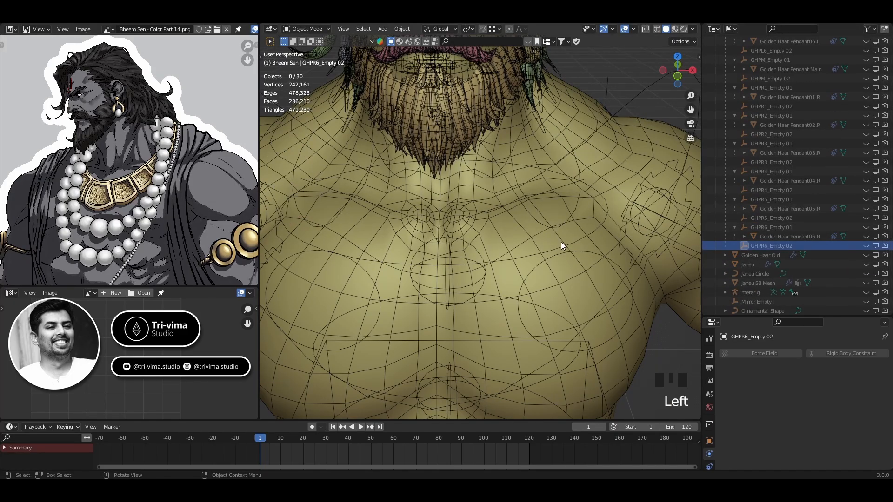
# Collapse the Golden Haar New 02 SB Mesh hierarchy in the object list
pyautogui.scroll(-3, 534, 227)
pyautogui.scroll(-1, 524, 316)
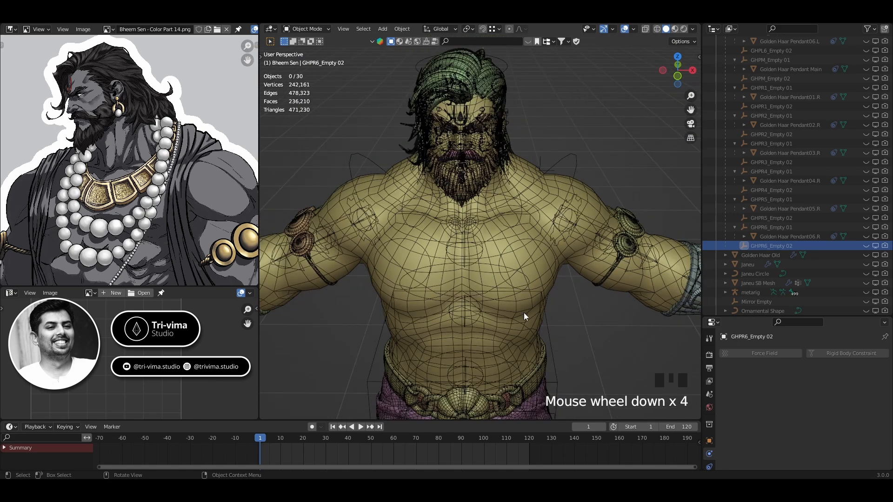
pyautogui.scroll(-4, 595, 311)
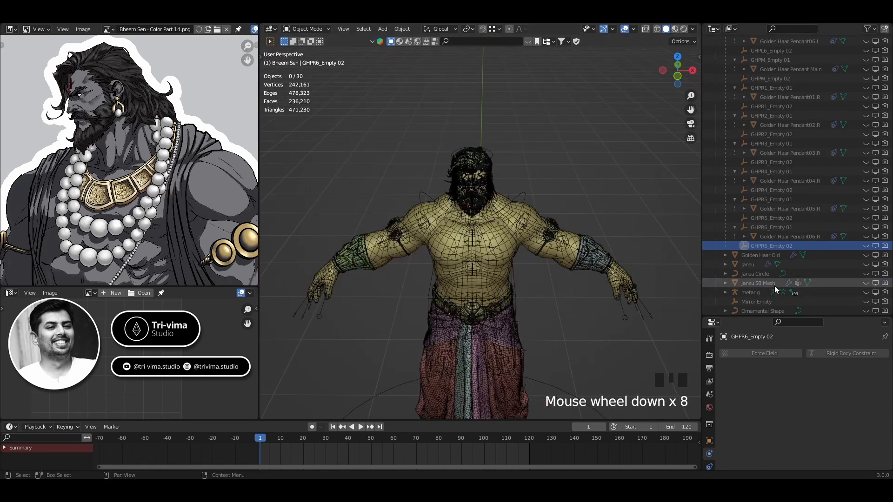
pyautogui.scroll(2, 770, 242)
pyautogui.scroll(5, 776, 178)
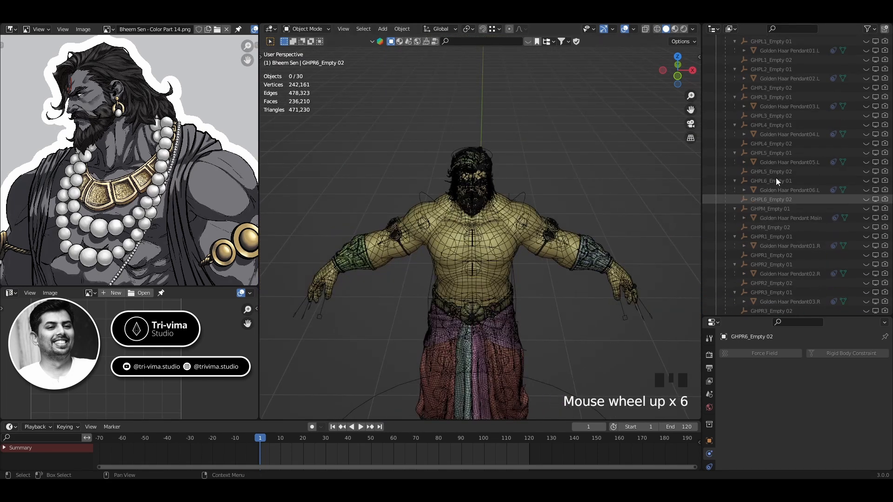
pyautogui.scroll(3, 765, 182)
pyautogui.click(734, 98)
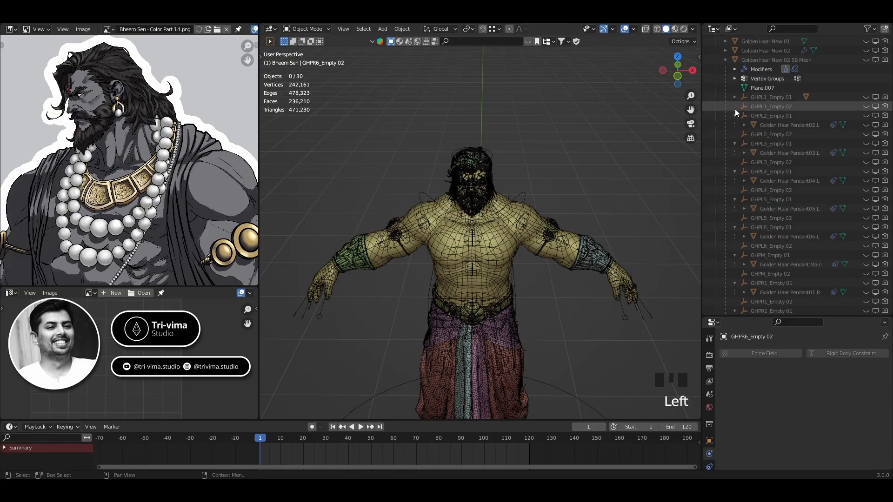
pyautogui.click(733, 97)
pyautogui.scroll(4, 728, 77)
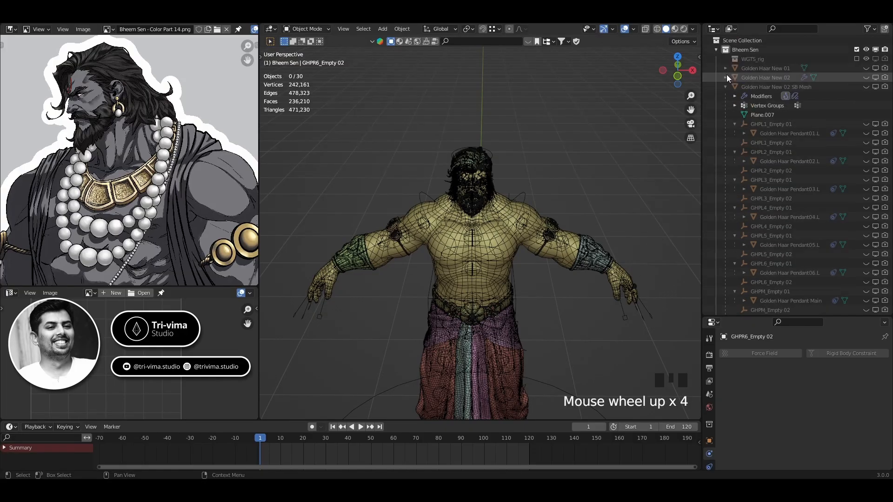
pyautogui.click(725, 86)
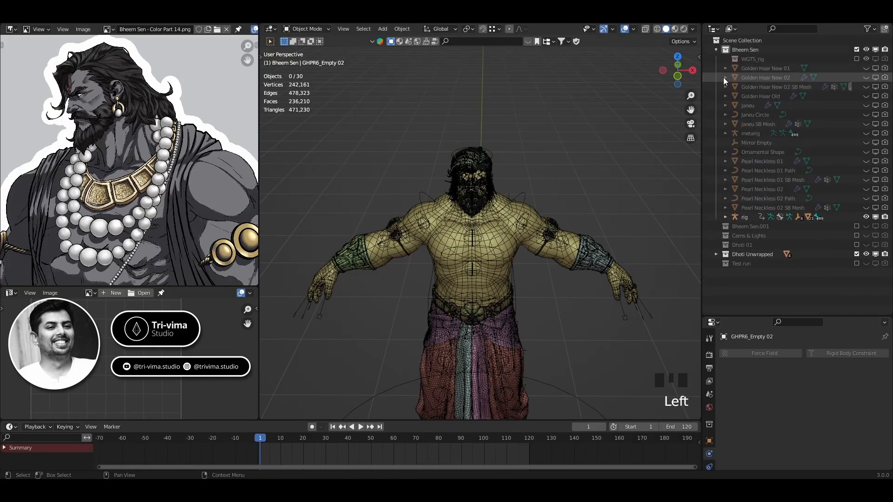
# Turn off the wireframe overlay, and save the file with the character's rig selected
pyautogui.scroll(3, 525, 312)
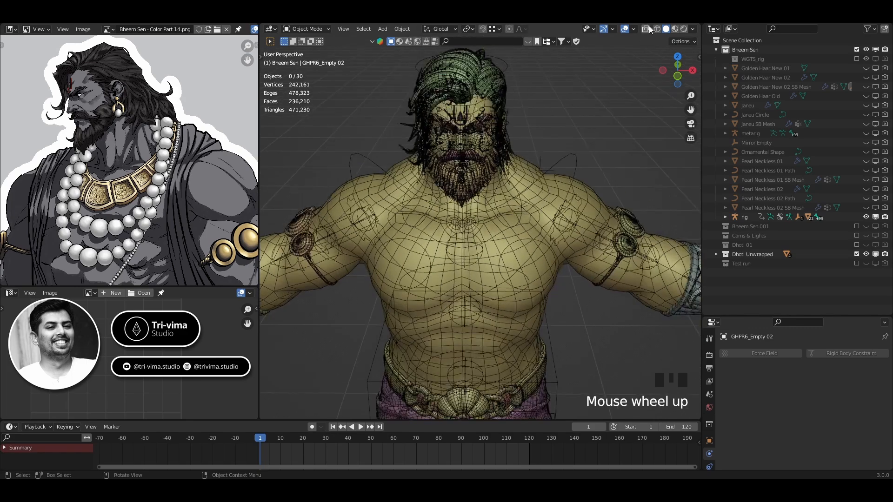
pyautogui.click(634, 28)
pyautogui.click(572, 186)
pyautogui.keyDown('shift'); pyautogui.moveTo(573, 198); pyautogui.dragTo(549, 201, button='middle'); pyautogui.keyUp('shift')
pyautogui.click(616, 169)
pyautogui.hotkey('ctrl', 's')
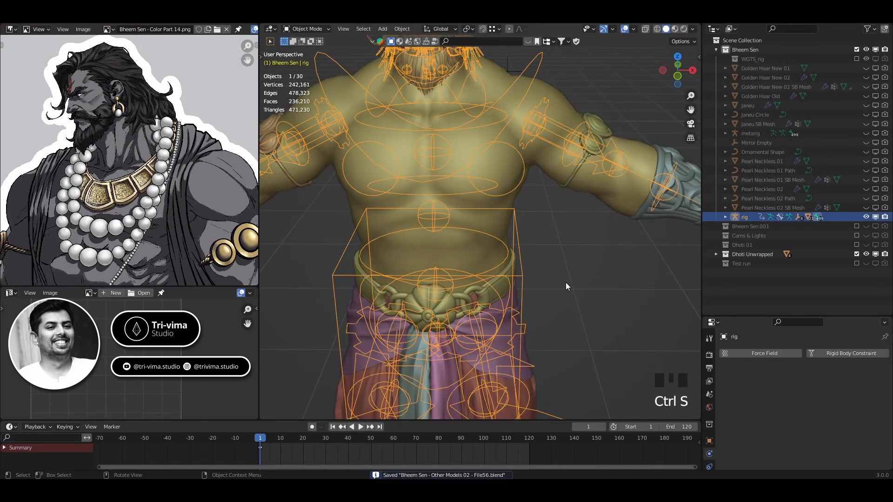
# Test-move the left hand control hand_ik.L in Pose Mode, cancel the move, and return to Object Mode
pyautogui.scroll(3, 566, 283)
pyautogui.keyDown('shift'); pyautogui.moveTo(546, 303); pyautogui.dragTo(532, 248, button='middle'); pyautogui.keyUp('shift')
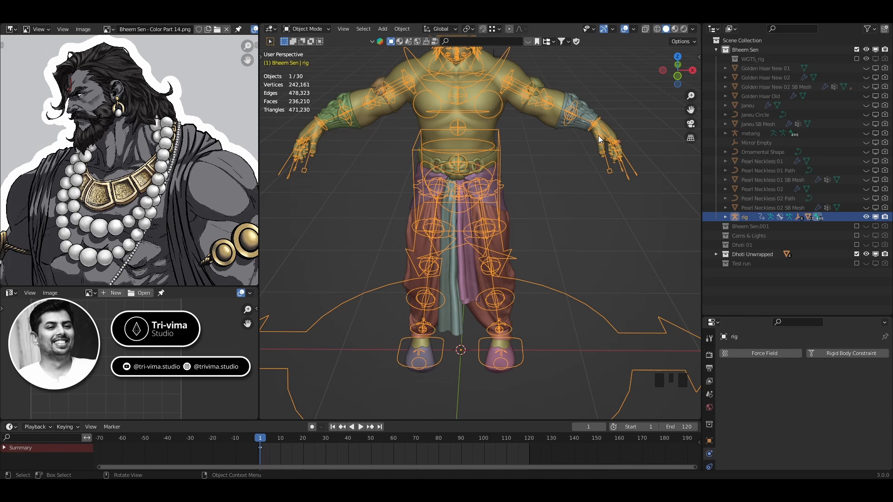
pyautogui.hotkey('ctrl', 'Tab')
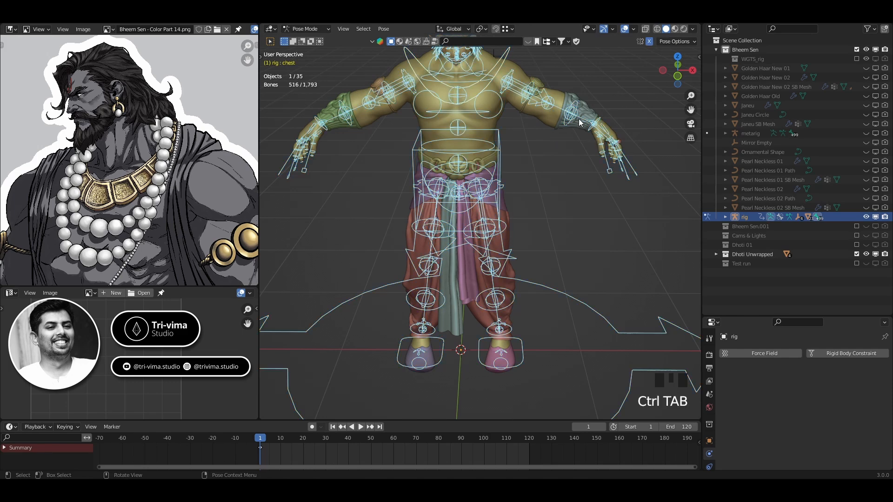
pyautogui.click(603, 138)
pyautogui.click(607, 140)
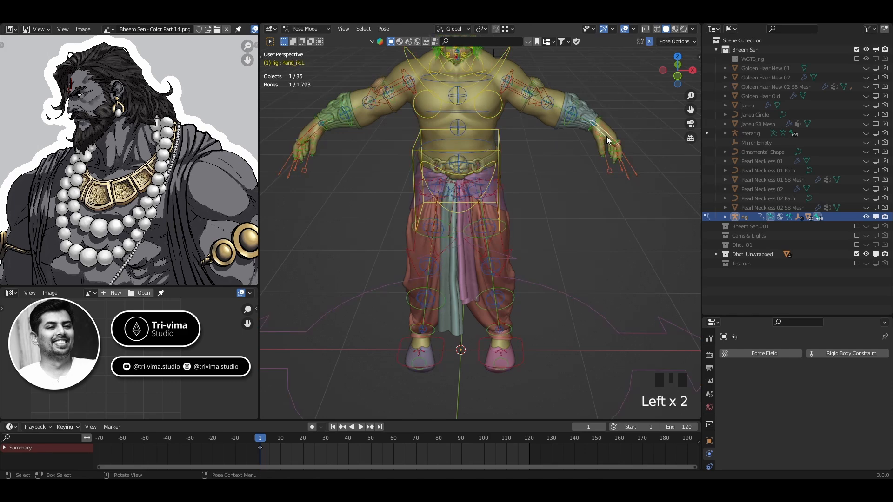
pyautogui.press('g')
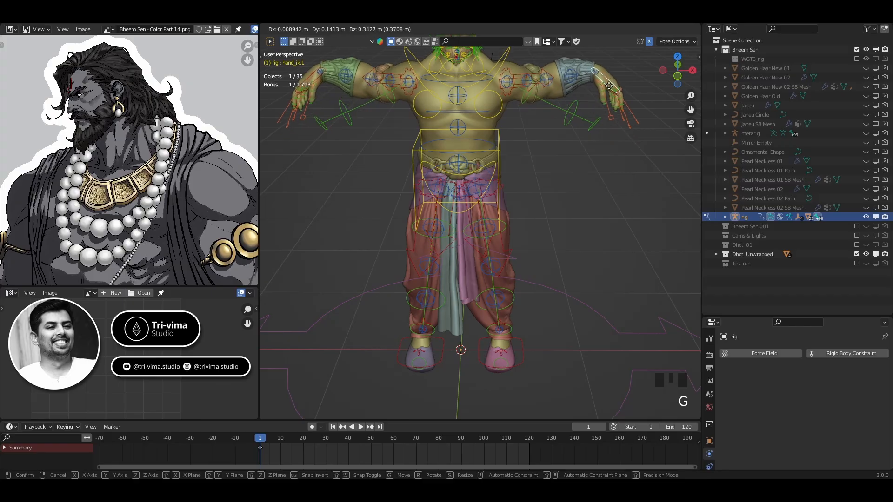
pyautogui.rightClick(612, 99)
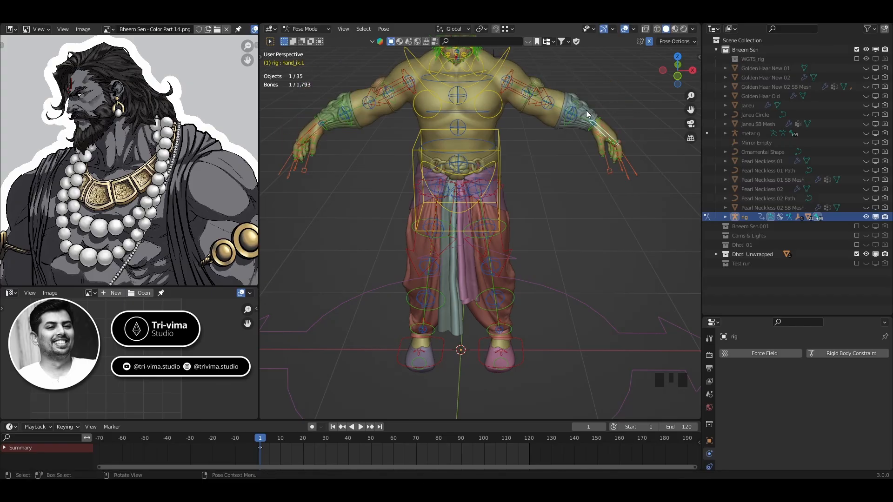
pyautogui.moveTo(603, 114); pyautogui.dragTo(599, 163, button='middle')
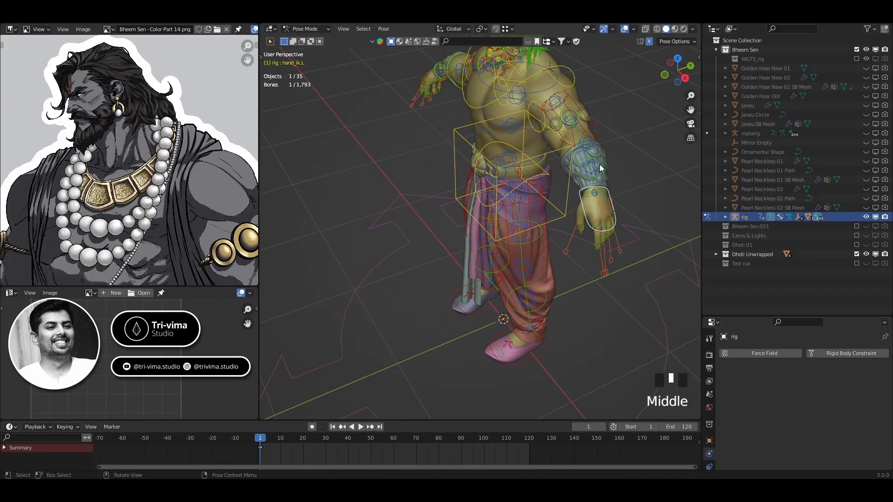
pyautogui.scroll(-4, 574, 193)
pyautogui.keyDown('shift'); pyautogui.moveTo(532, 249); pyautogui.dragTo(574, 239, button='middle'); pyautogui.keyUp('shift')
pyautogui.scroll(3, 539, 238)
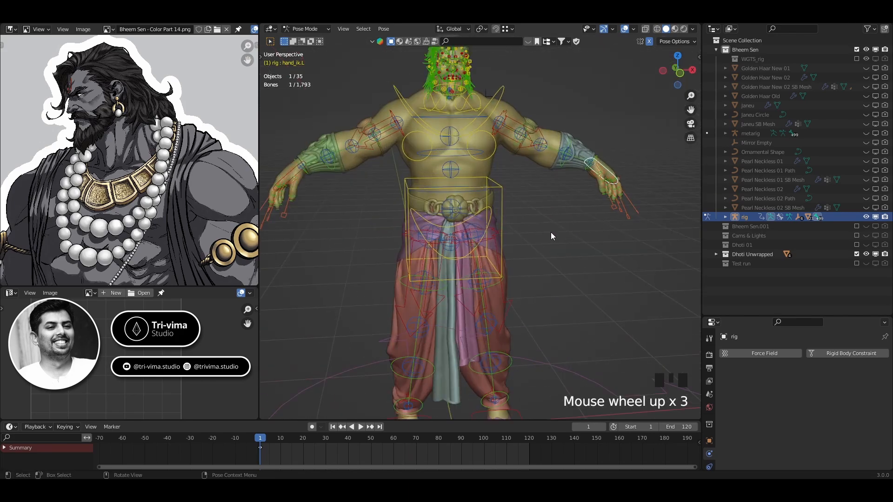
pyautogui.hotkey('ctrl', 'Tab')
# Locate the Dhoti 01 to Dhoti 04 meshes in the object list and exclude their Dhoti Unwrapped collection from the view layer
pyautogui.moveTo(496, 216); pyautogui.dragTo(510, 263, button='middle')
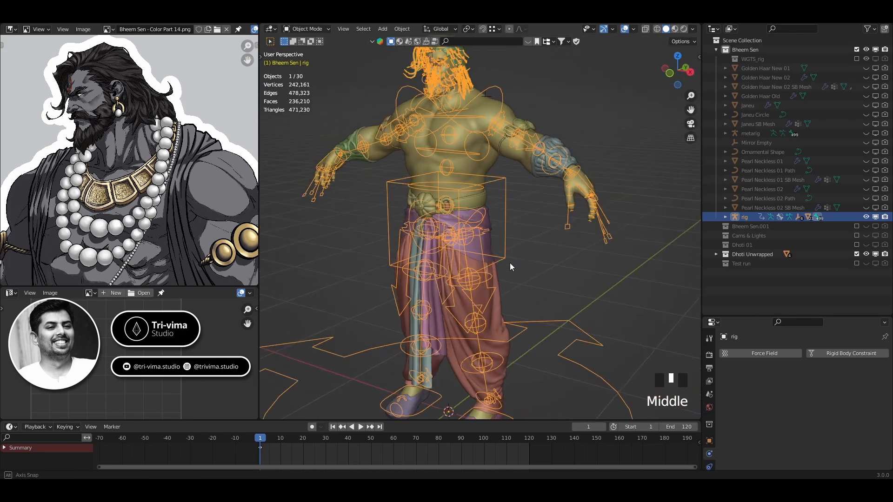
pyautogui.click(498, 311)
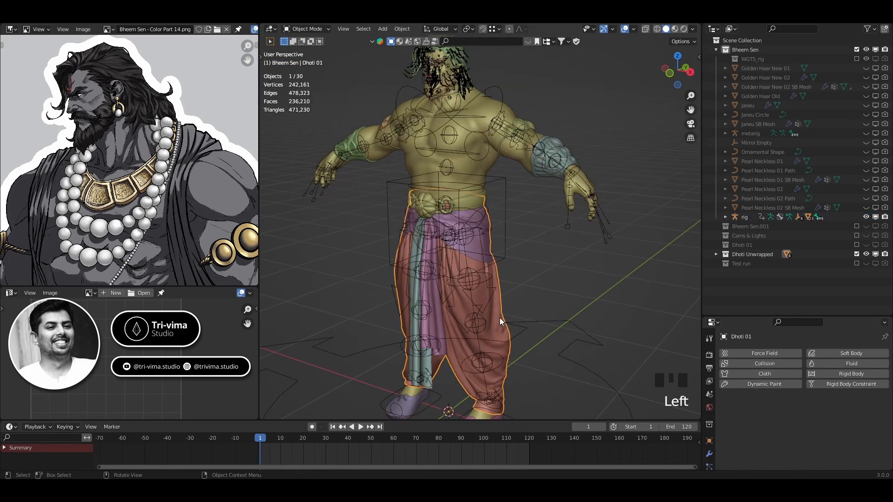
pyautogui.keyDown('shift'); pyautogui.click(437, 325); pyautogui.keyUp('shift')
pyautogui.keyDown('shift'); pyautogui.click(415, 325); pyautogui.keyUp('shift')
pyautogui.keyDown('shift'); pyautogui.click(488, 242); pyautogui.keyUp('shift')
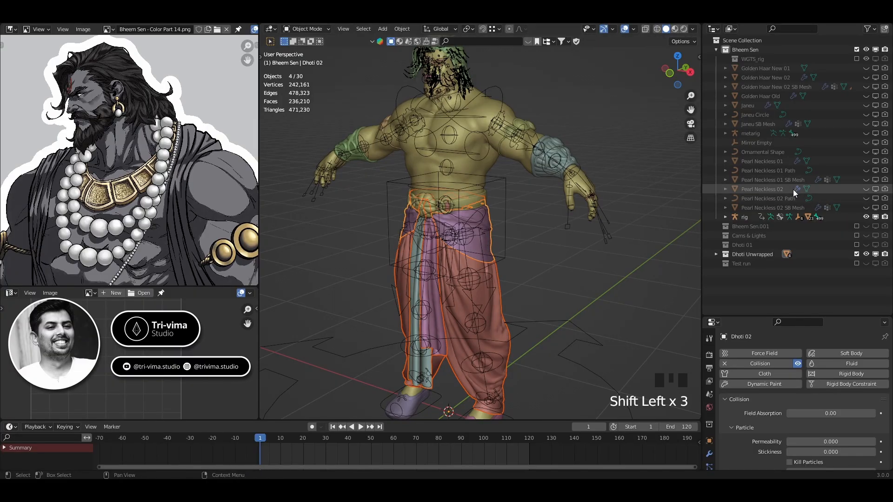
pyautogui.press('KP_Decimal')
pyautogui.scroll(-6, 789, 188)
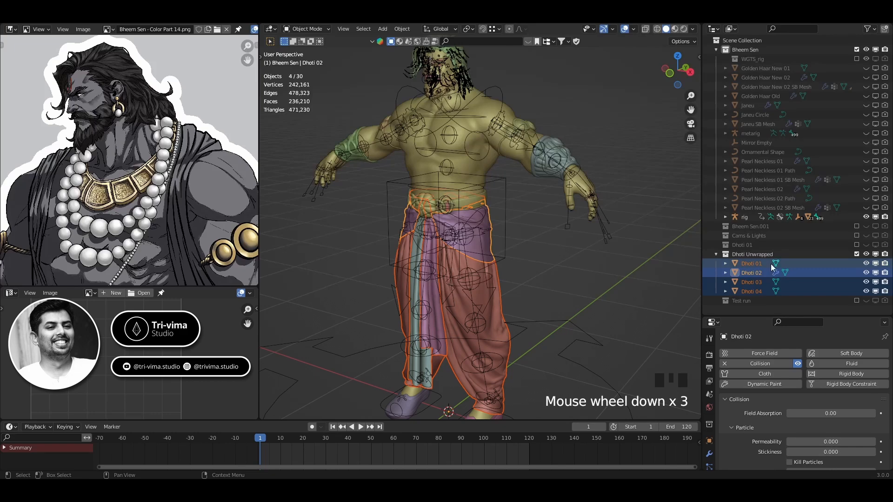
pyautogui.click(715, 254)
pyautogui.click(857, 254)
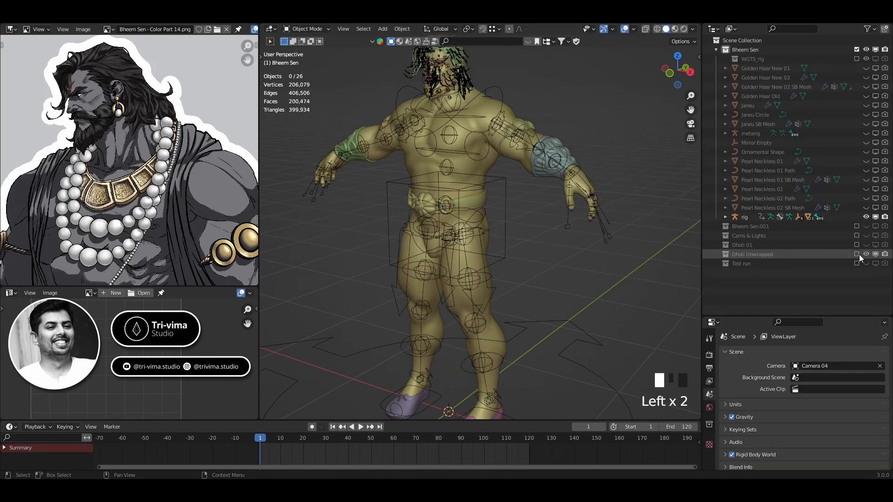
# Hide the belt, both Mojris shoes, both Baajubandh arm bands, both wrist guards and the finger ring in the viewport
pyautogui.click(596, 270)
pyautogui.click(476, 201)
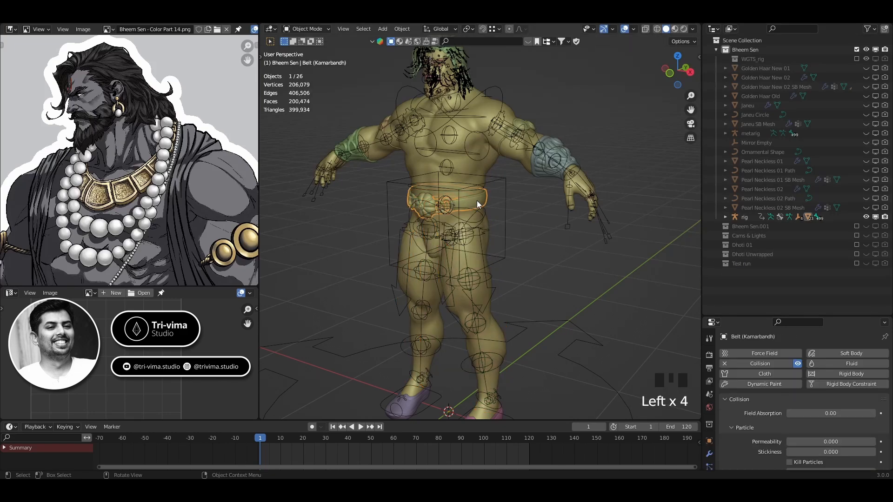
pyautogui.keyDown('shift'); pyautogui.click(415, 403); pyautogui.keyUp('shift')
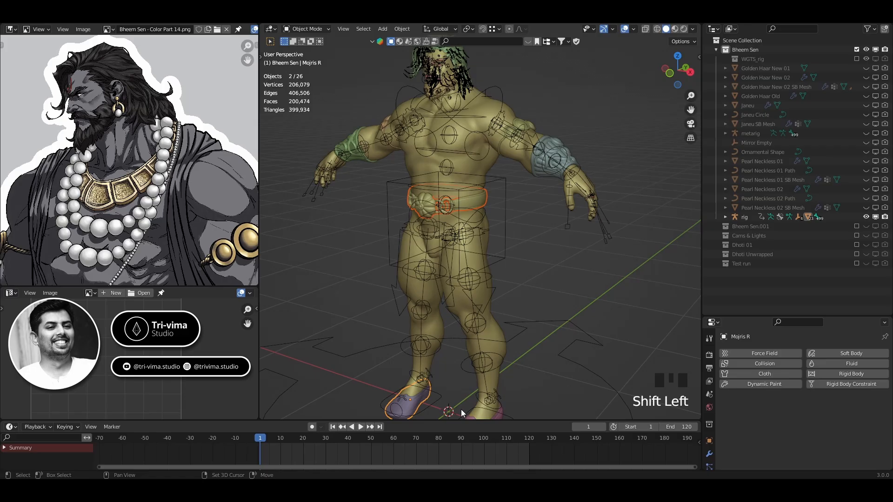
pyautogui.keyDown('shift'); pyautogui.click(500, 416); pyautogui.keyUp('shift')
pyautogui.keyDown('shift'); pyautogui.click(539, 172); pyautogui.keyUp('shift')
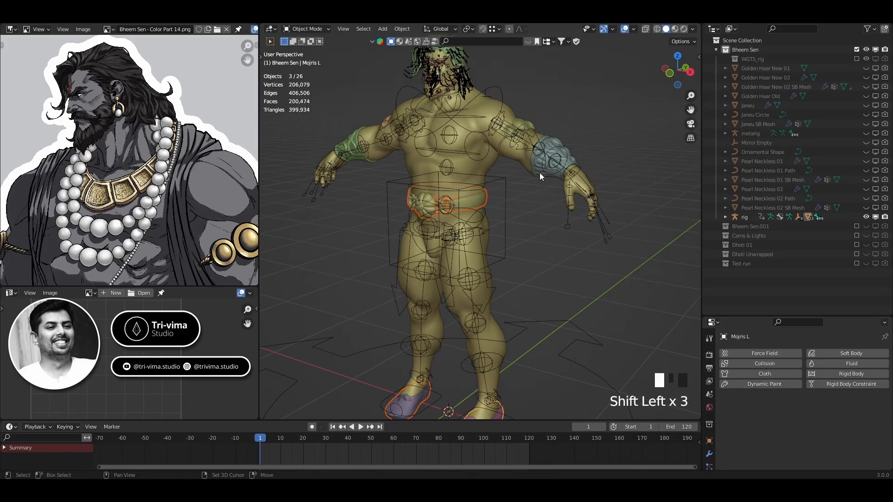
pyautogui.keyDown('shift'); pyautogui.click(521, 123); pyautogui.keyUp('shift')
pyautogui.keyDown('shift'); pyautogui.click(381, 126); pyautogui.keyUp('shift')
pyautogui.keyDown('shift'); pyautogui.click(357, 155); pyautogui.keyUp('shift')
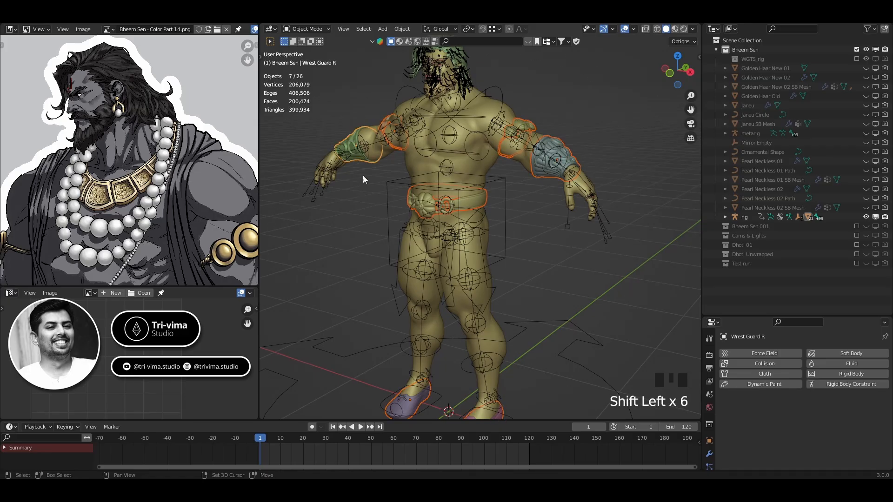
pyautogui.moveTo(608, 214); pyautogui.dragTo(533, 308, button='middle')
pyautogui.scroll(6, 455, 228)
pyautogui.keyDown('shift'); pyautogui.click(297, 163); pyautogui.keyUp('shift')
pyautogui.scroll(-4, 565, 211)
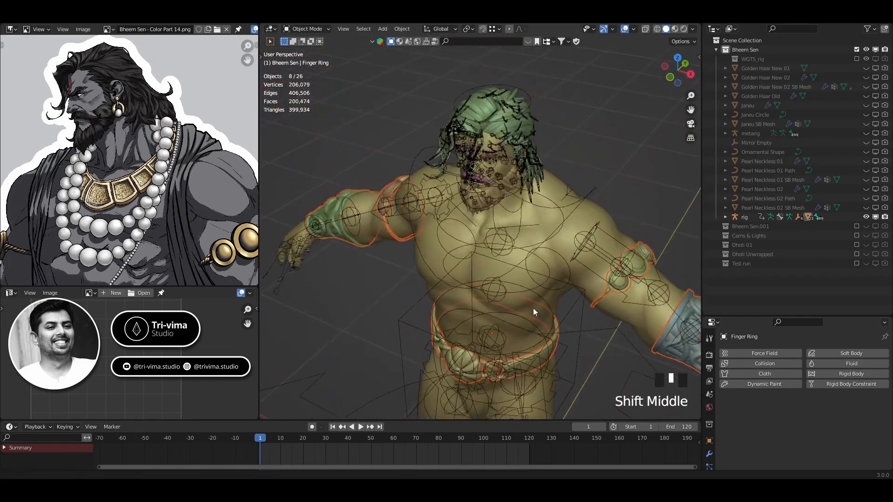
pyautogui.scroll(4, 536, 172)
pyautogui.keyDown('shift'); pyautogui.moveTo(537, 172); pyautogui.dragTo(540, 130, button='middle'); pyautogui.keyUp('shift')
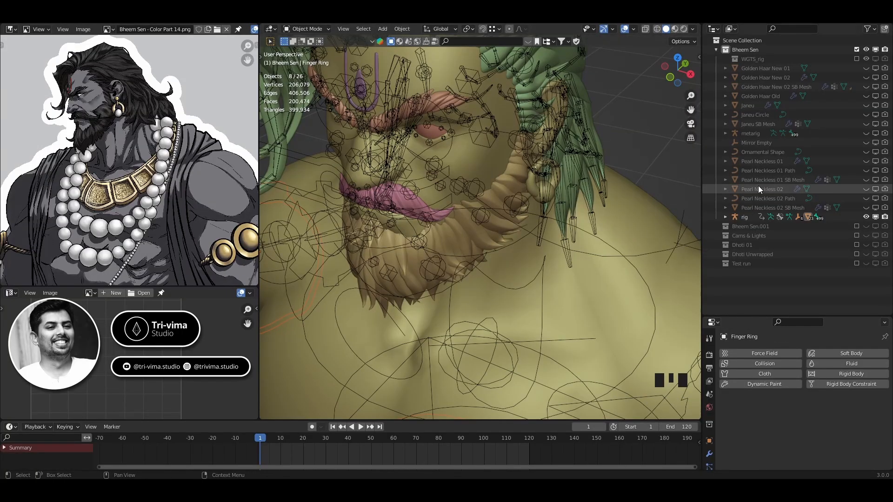
pyautogui.press('KP_Decimal')
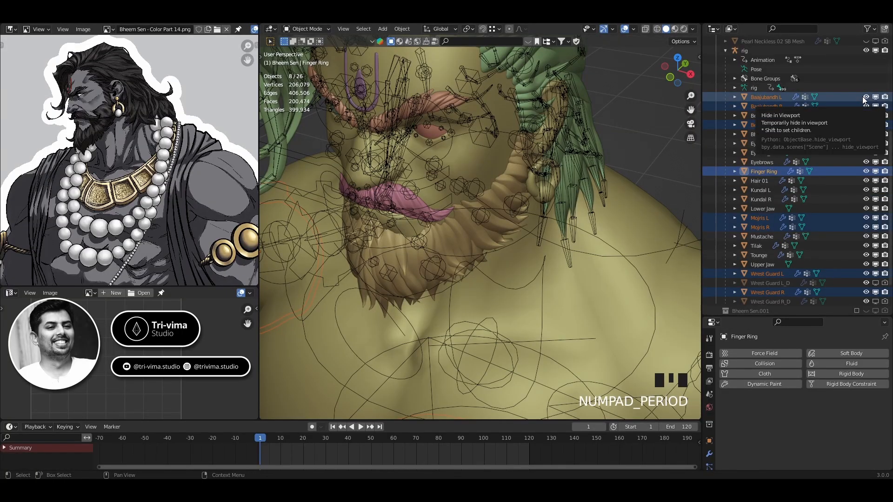
pyautogui.press('h')
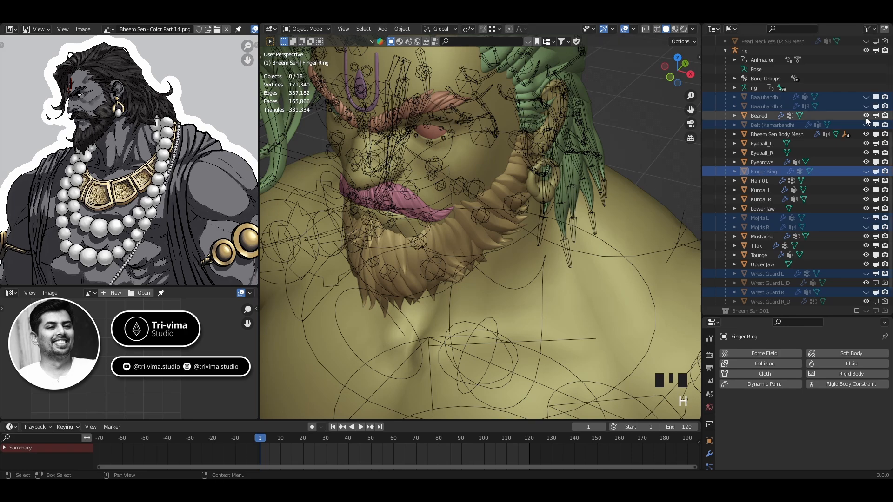
# Disable the arm bands, belt, finger ring, Mojris shoes and wrist guards in both viewports and renders
pyautogui.moveTo(876, 97); pyautogui.dragTo(885, 125)
pyautogui.moveTo(875, 172); pyautogui.dragTo(884, 171)
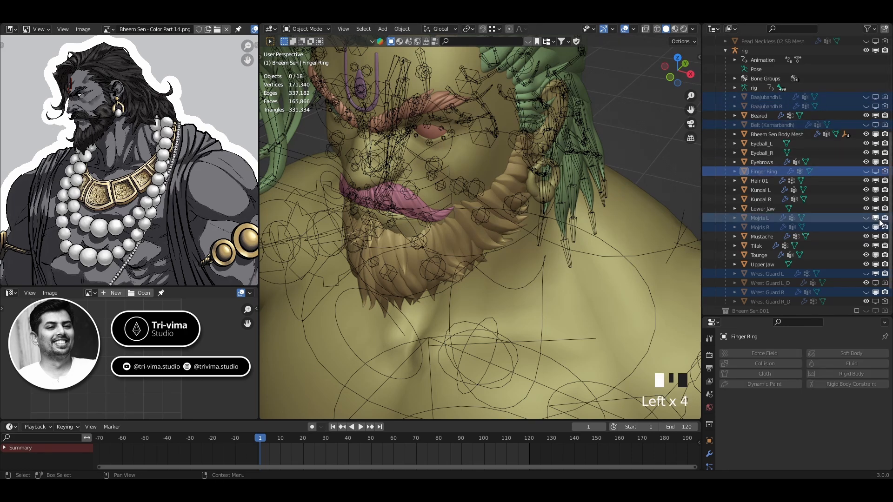
pyautogui.moveTo(876, 218); pyautogui.dragTo(885, 228)
pyautogui.moveTo(875, 273); pyautogui.dragTo(885, 292)
# Check the rig's child objects in the object list and collapse the rig hierarchy
pyautogui.scroll(-3, 842, 254)
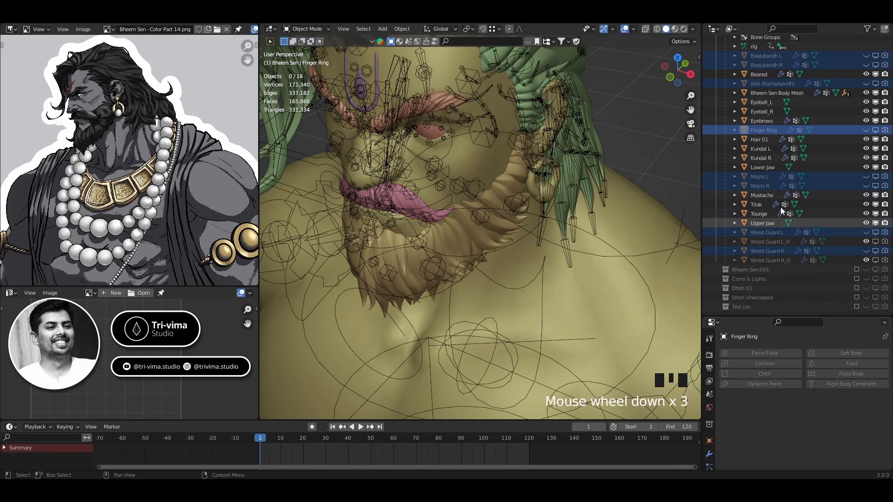
pyautogui.scroll(4, 780, 207)
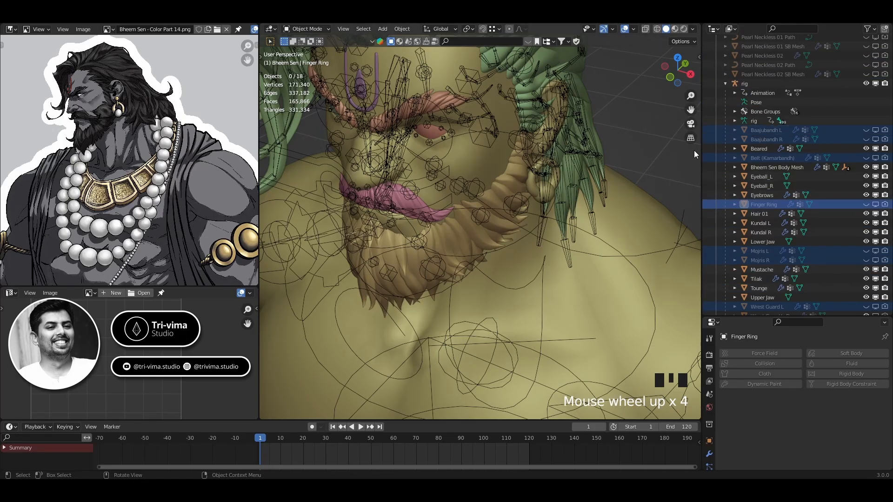
pyautogui.click(725, 84)
pyautogui.scroll(-2, 498, 273)
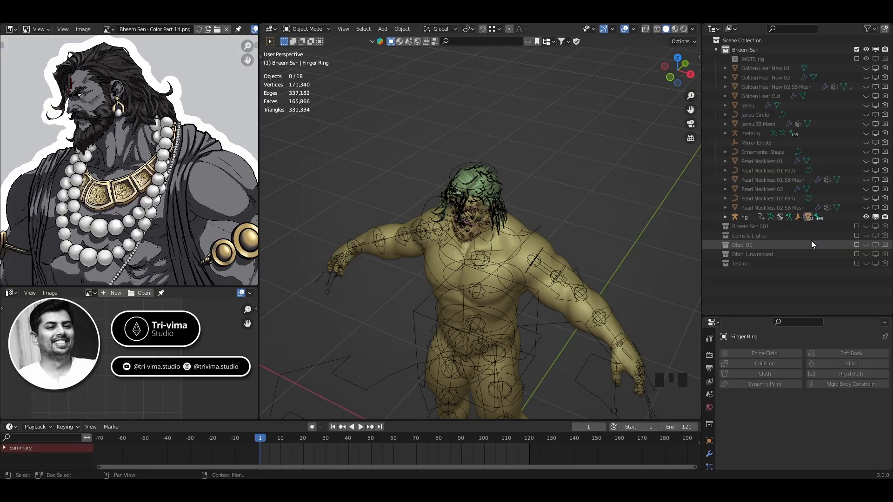
pyautogui.keyDown('shift'); pyautogui.moveTo(594, 246); pyautogui.dragTo(576, 320, button='middle'); pyautogui.keyUp('shift')
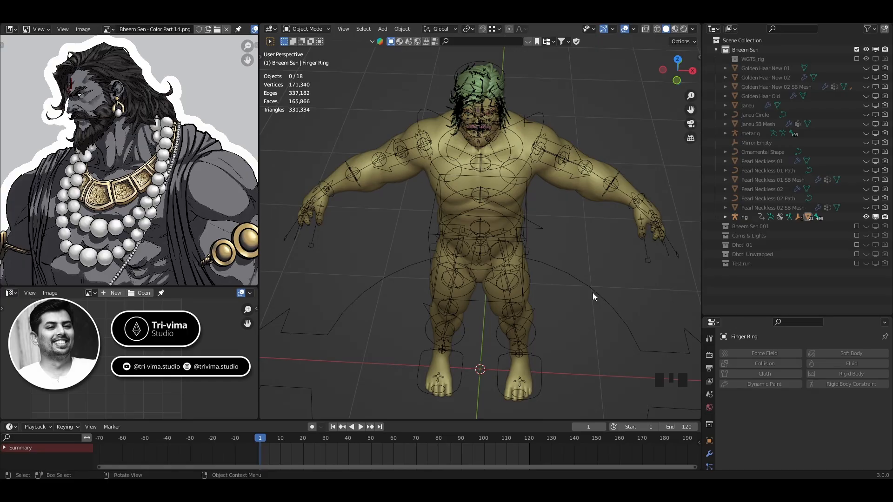
pyautogui.moveTo(593, 292); pyautogui.dragTo(603, 276, button='middle')
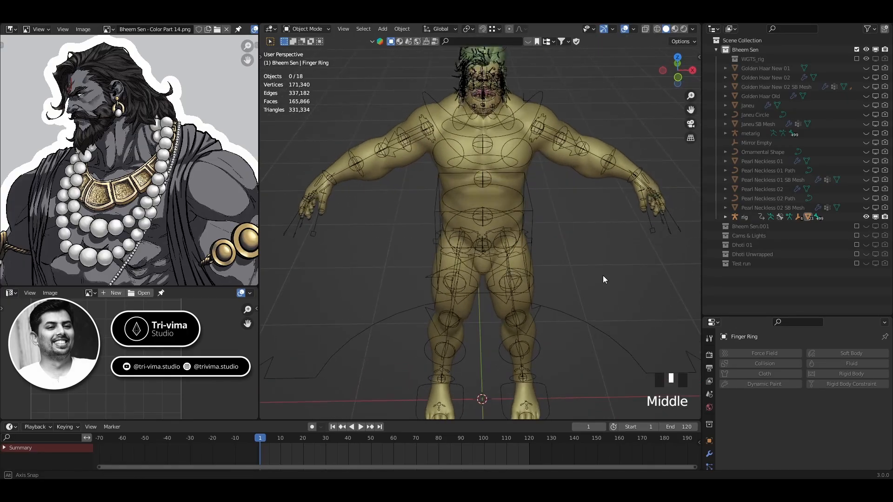
pyautogui.scroll(-1, 603, 279)
pyautogui.scroll(-1, 603, 280)
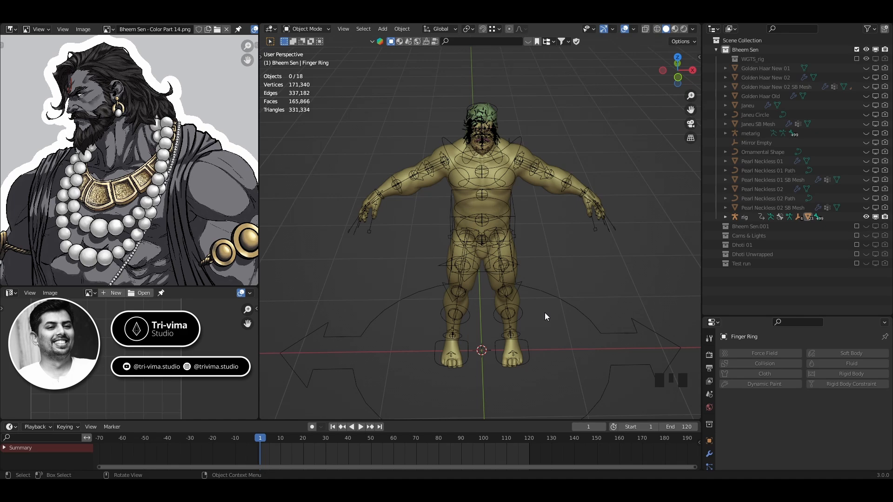
pyautogui.moveTo(545, 313)
pyautogui.mouseDown(button='middle')
pyautogui.moveTo(548, 327)
pyautogui.moveTo(548, 306)
pyautogui.mouseUp(button='middle')
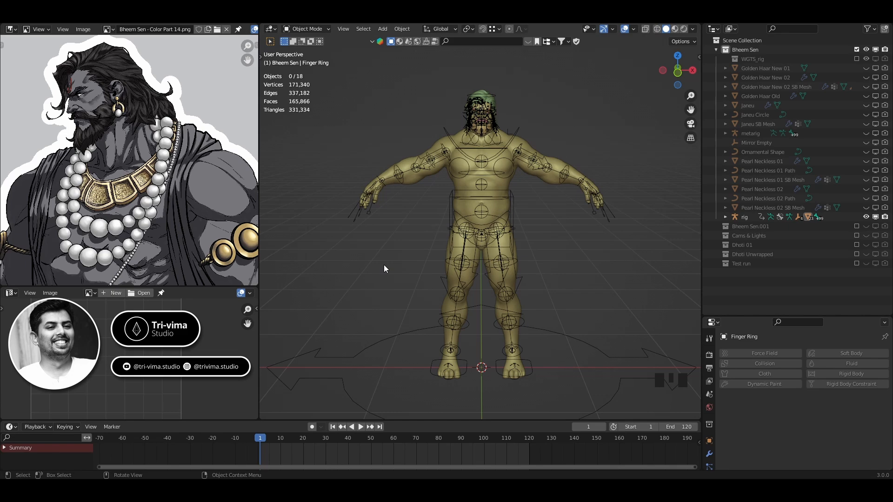
pyautogui.moveTo(390, 265); pyautogui.dragTo(497, 232, button='middle')
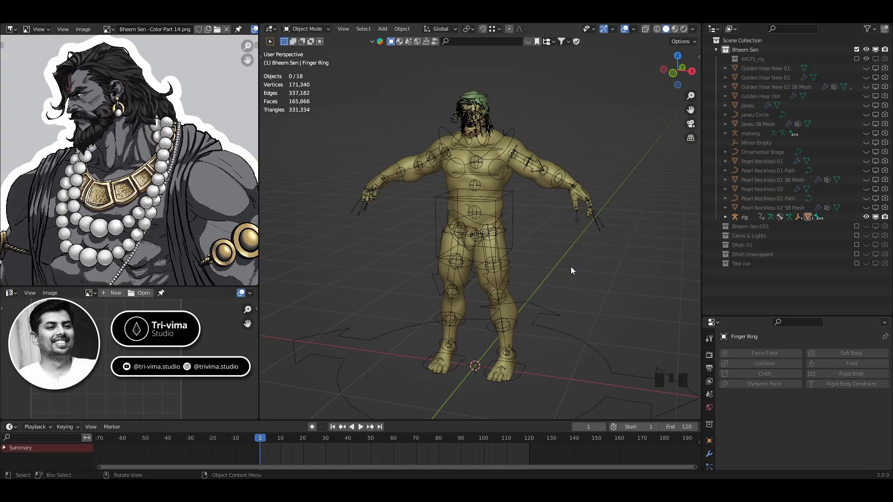
pyautogui.moveTo(571, 269)
pyautogui.mouseDown(button='middle')
pyautogui.moveTo(401, 265)
pyautogui.moveTo(616, 273)
pyautogui.moveTo(540, 275)
pyautogui.moveTo(586, 278)
pyautogui.mouseUp(button='middle')
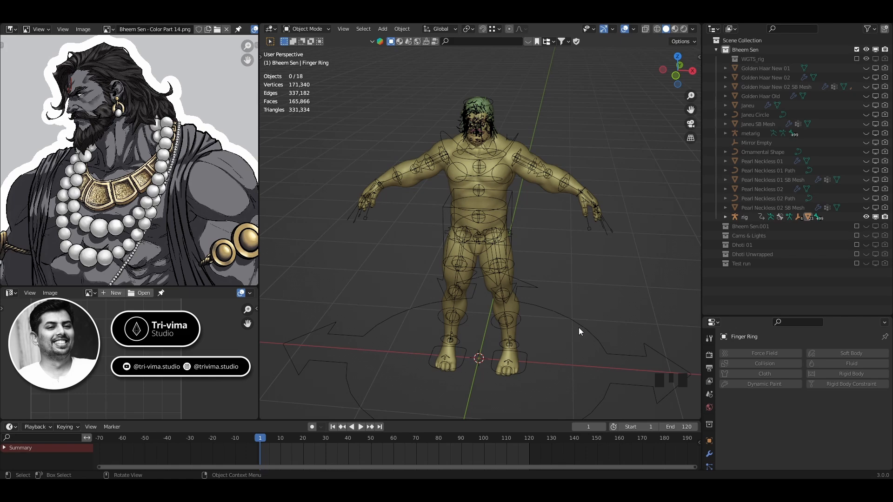
pyautogui.moveTo(579, 328); pyautogui.dragTo(554, 315, button='middle')
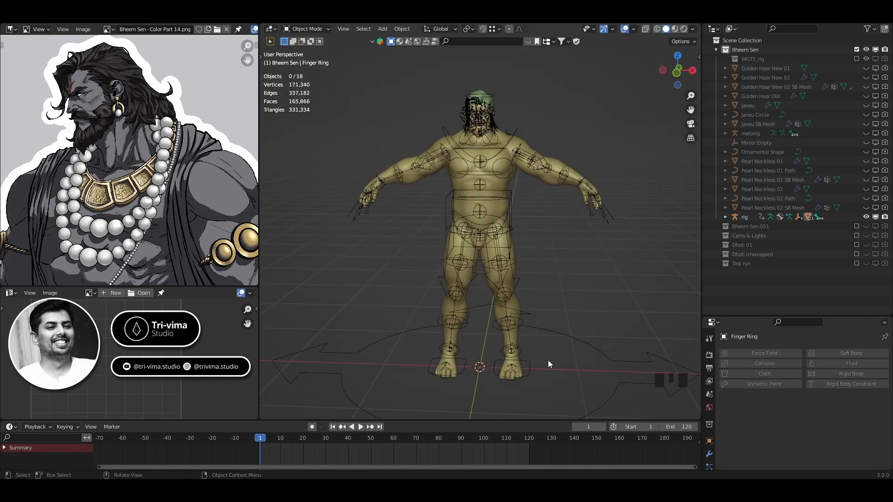
# Start a second Blender 3.0 session and open Bheem Sen - Dummy Swagger Walk Cycle Animations - File02.blend in it
pyautogui.rightClick(519, 489)
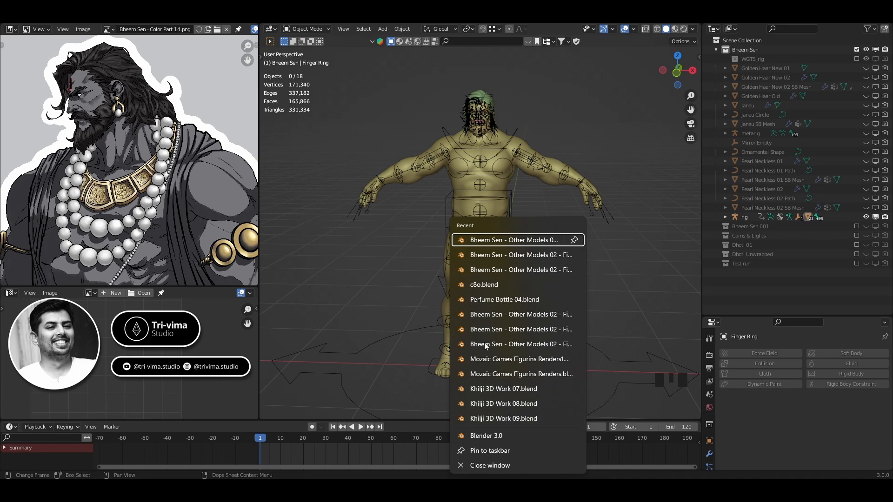
pyautogui.click(478, 435)
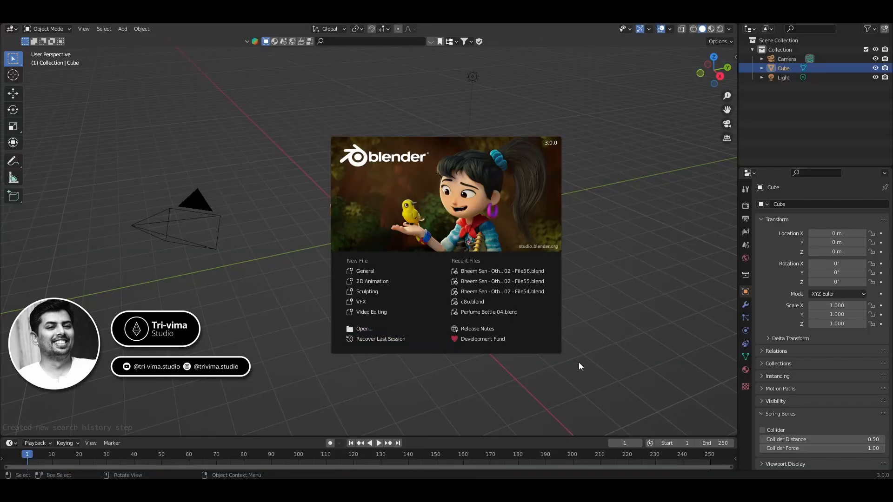
pyautogui.click(367, 329)
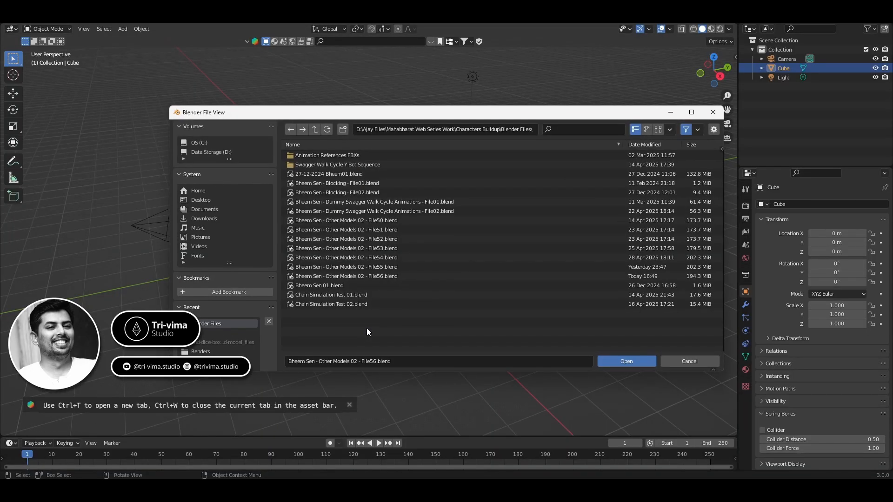
pyautogui.click(400, 211)
pyautogui.click(628, 361)
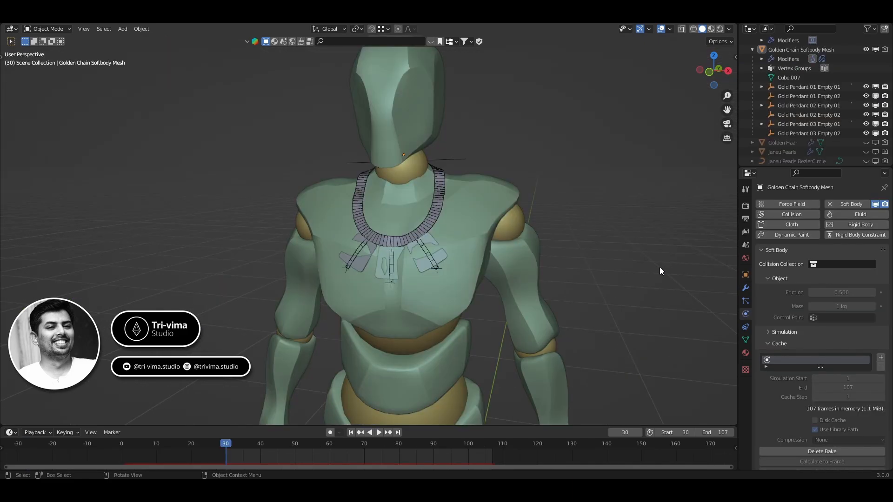
# Open Bheem Sen - Dummy Swagger Walk Cycle Animations - File01.blend from the same folder
pyautogui.click(20, 18)
pyautogui.moveTo(36, 47)
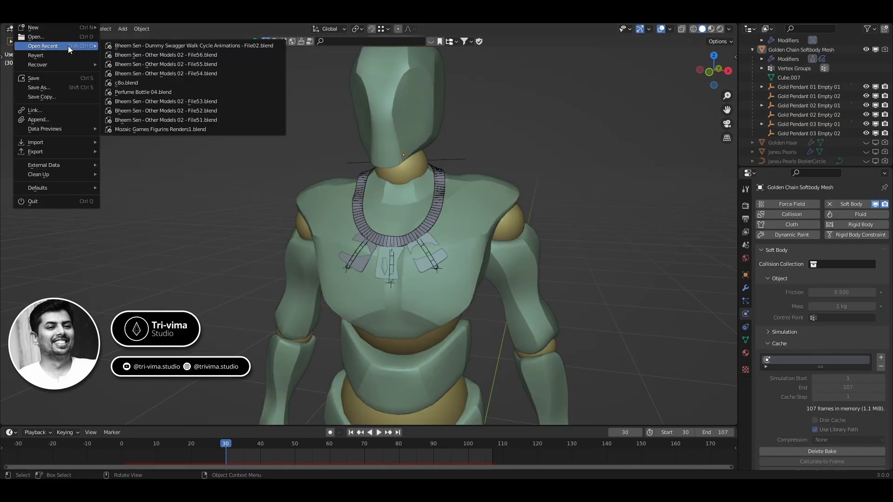
pyautogui.click(36, 36)
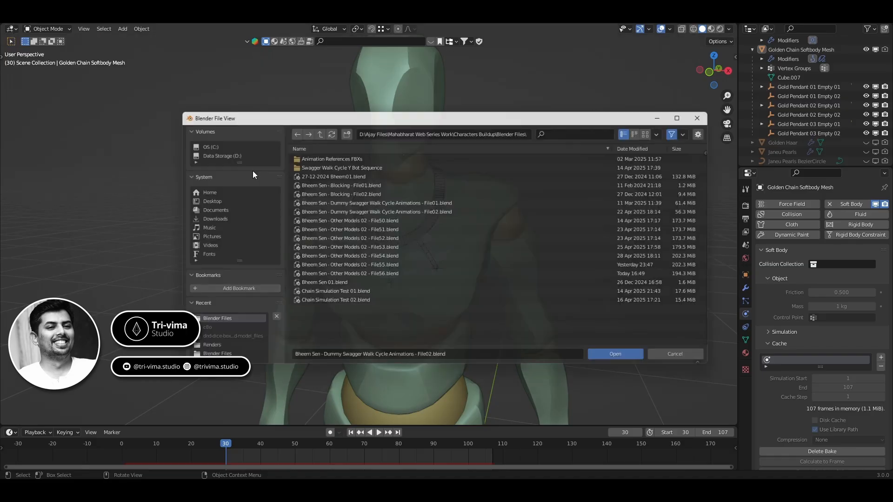
pyautogui.click(391, 201)
pyautogui.click(627, 359)
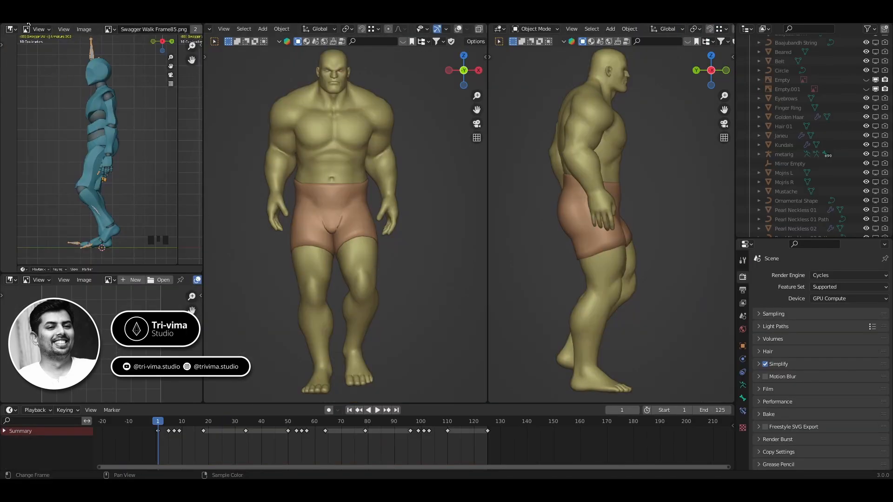
# Reopen Bheem Sen - Dummy Swagger Walk Cycle Animations - File02.blend
pyautogui.press('F4')
pyautogui.click(36, 36)
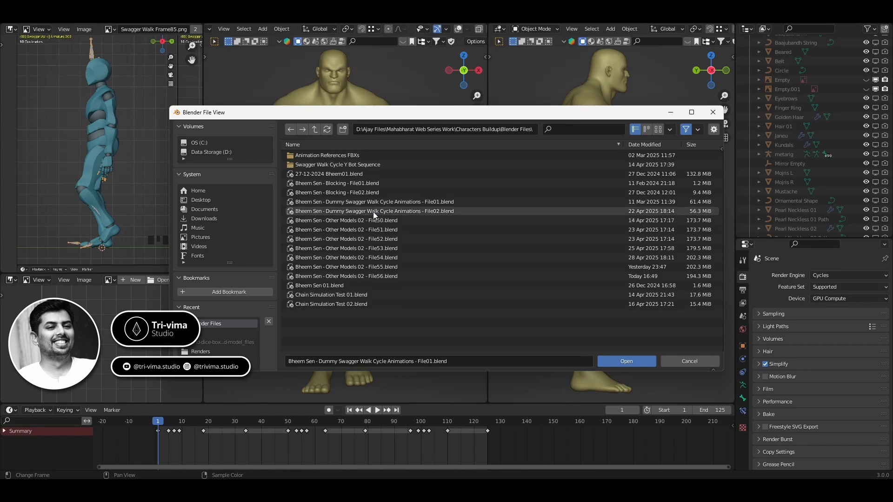
pyautogui.click(374, 212)
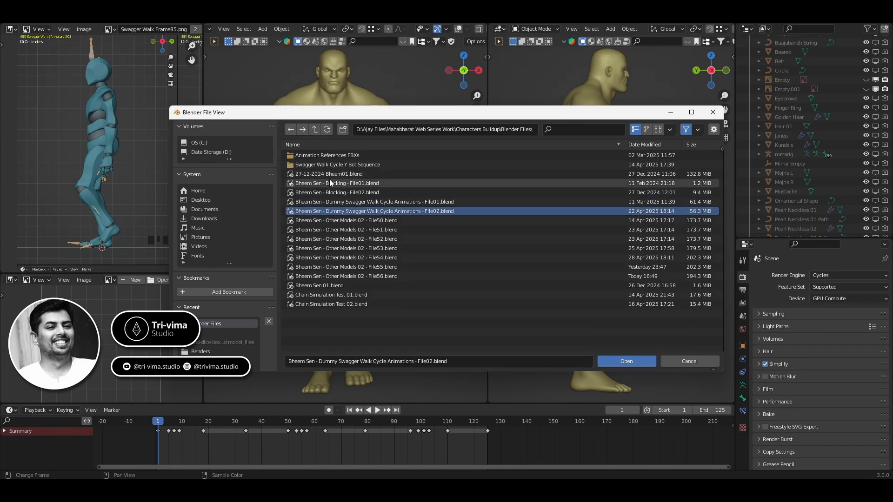
pyautogui.click(626, 361)
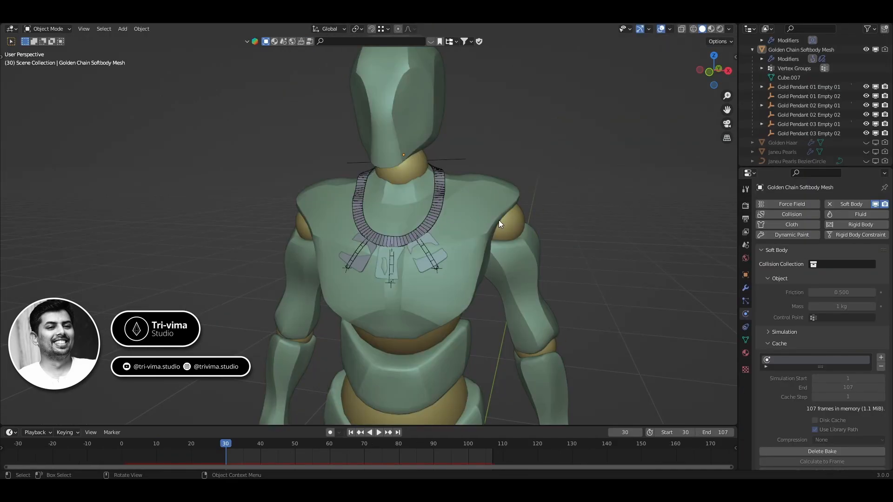
# Delete the Golden Chain Softbody Mesh with its whole pendant hierarchy, and delete the Golden Chain Part 01 ring at the neck
pyautogui.rightClick(792, 51)
pyautogui.click(752, 110)
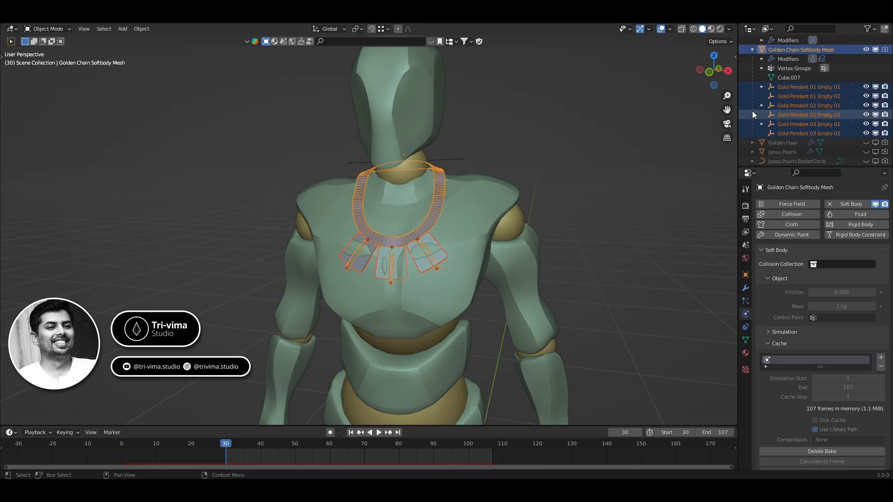
pyautogui.rightClick(797, 50)
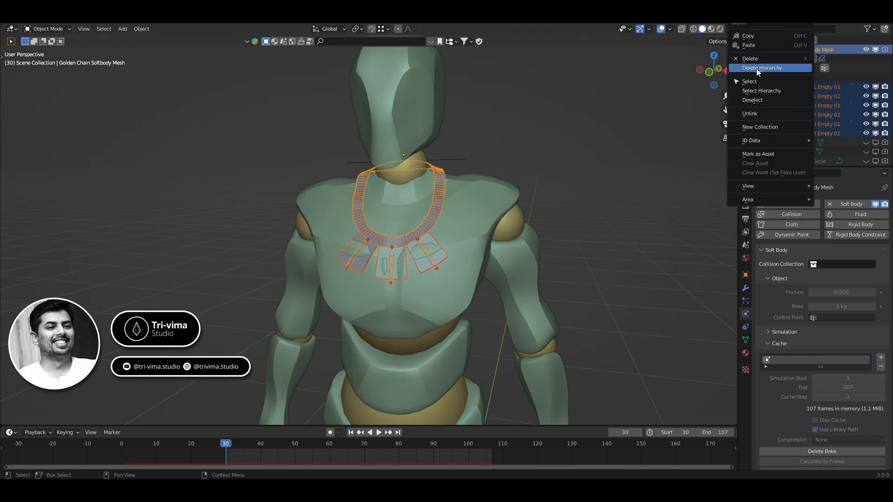
pyautogui.click(756, 68)
pyautogui.click(448, 156)
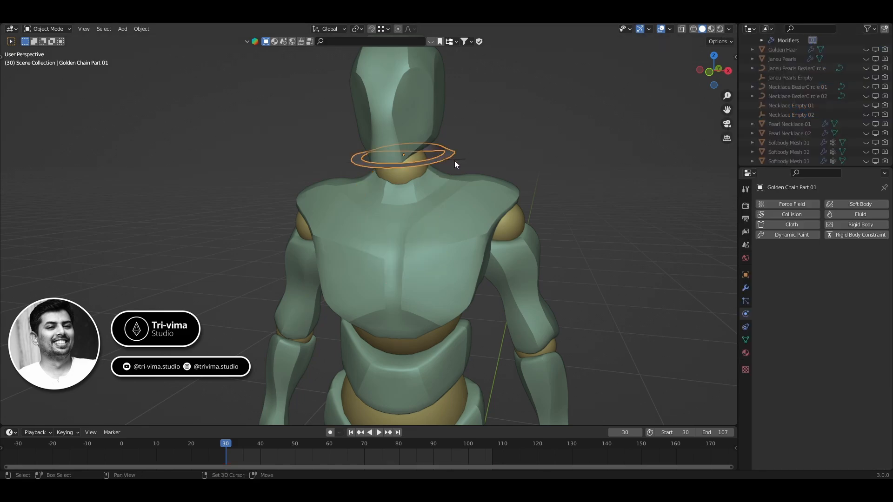
pyautogui.press('x')
pyautogui.click(454, 160)
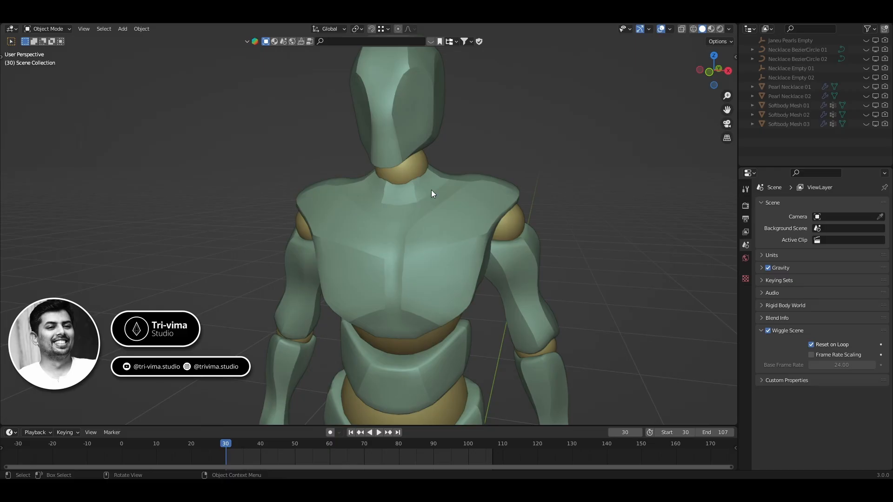
# Select the dummy's joints mesh Alpha_Joints.001 and return to the start of the object list
pyautogui.click(431, 190)
pyautogui.moveTo(534, 183); pyautogui.dragTo(482, 188, button='middle')
pyautogui.click(459, 168)
pyautogui.scroll(-4, 553, 161)
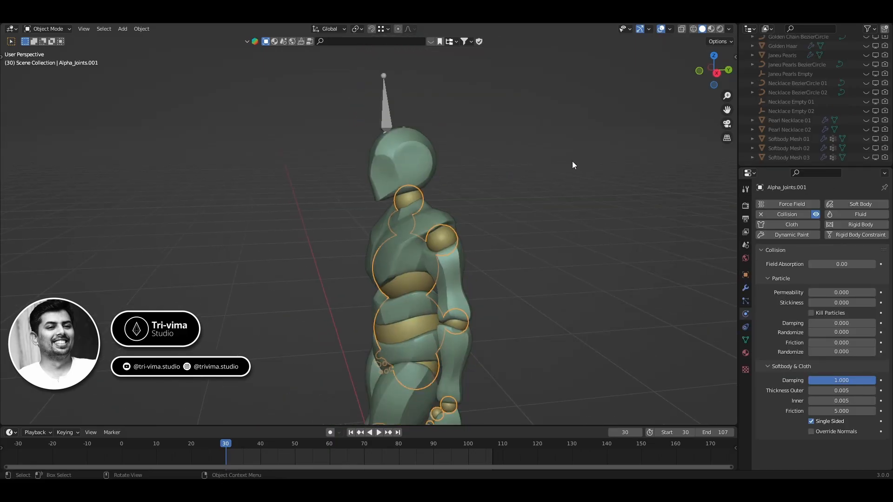
pyautogui.scroll(4, 788, 122)
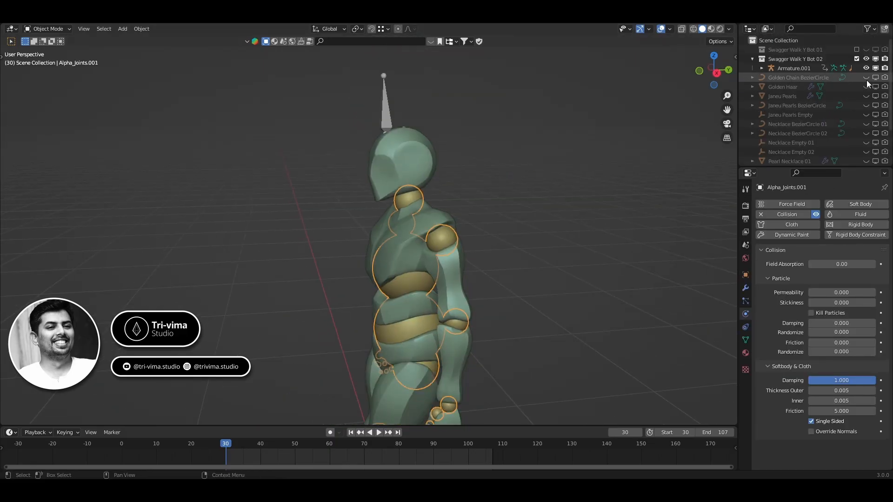
# Try to select the hidden objects from Golden Chain BezierCircle through Softbody Mesh 03 together with their hierarchies
pyautogui.click(809, 78)
pyautogui.scroll(-2, 777, 116)
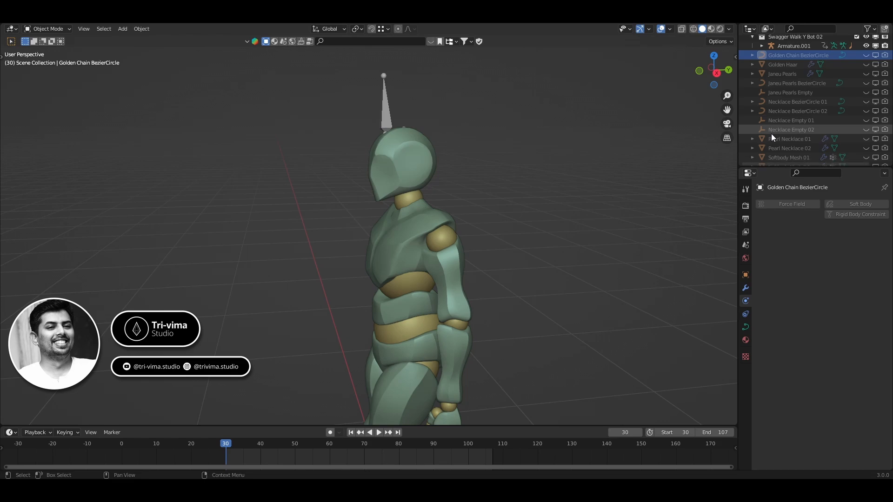
pyautogui.scroll(-2, 771, 139)
pyautogui.keyDown('shift'); pyautogui.click(774, 157); pyautogui.keyUp('shift')
pyautogui.rightClick(774, 157)
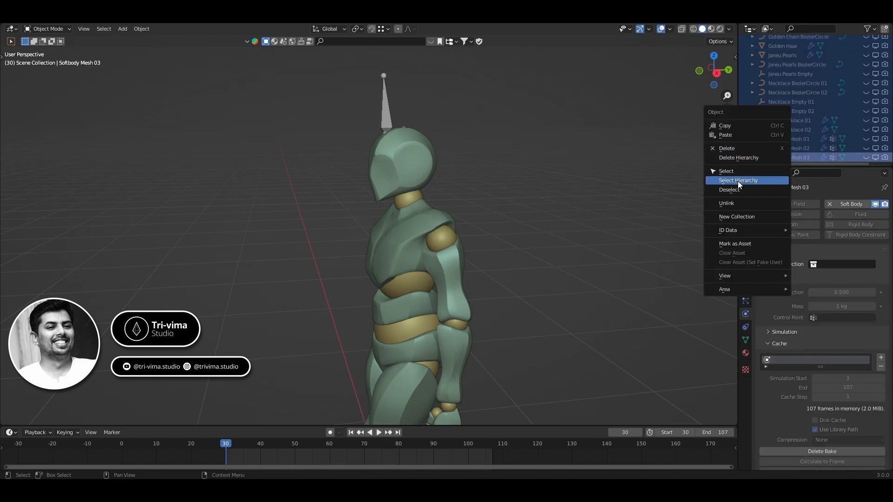
pyautogui.click(738, 181)
pyautogui.scroll(1, 780, 58)
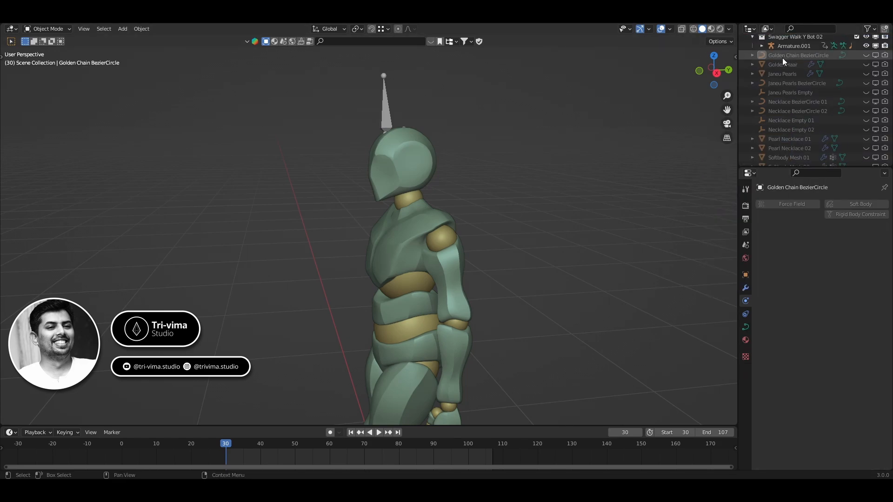
# Delete all hidden accessory objects from Golden Chain BezierCircle through Softbody Mesh 03, including their hierarchies
pyautogui.click(783, 58)
pyautogui.scroll(-1, 775, 124)
pyautogui.scroll(1, 775, 123)
pyautogui.scroll(-1, 782, 151)
pyautogui.keyDown('shift'); pyautogui.click(789, 157); pyautogui.keyUp('shift')
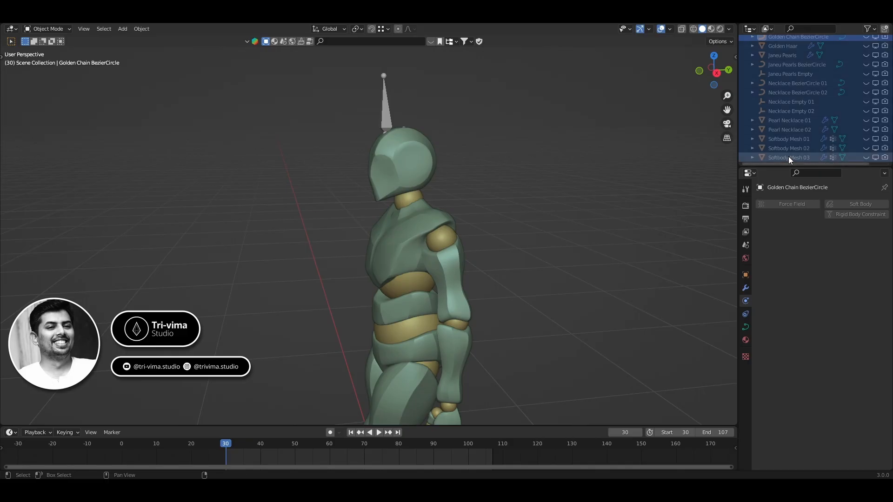
pyautogui.rightClick(788, 157)
pyautogui.click(778, 135)
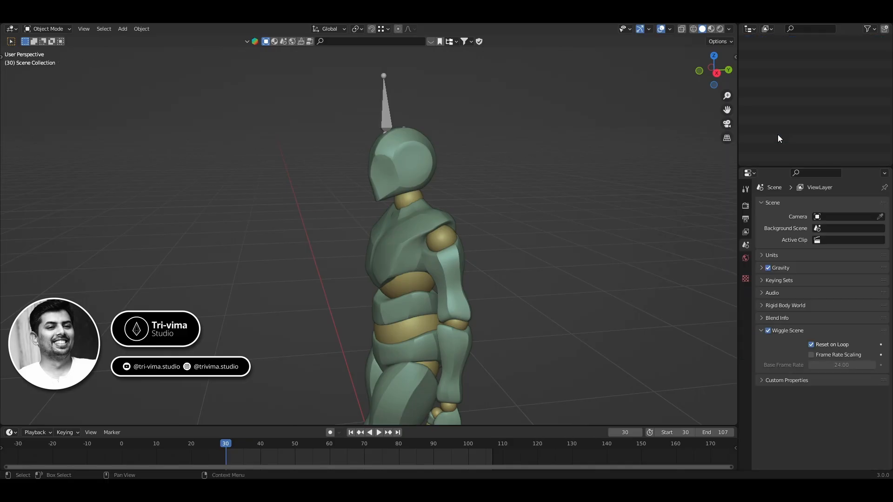
# Show the whole dummy in front orthographic view and play its walk-cycle animation
pyautogui.moveTo(517, 268); pyautogui.dragTo(475, 221, button='middle')
pyautogui.scroll(-4, 475, 222)
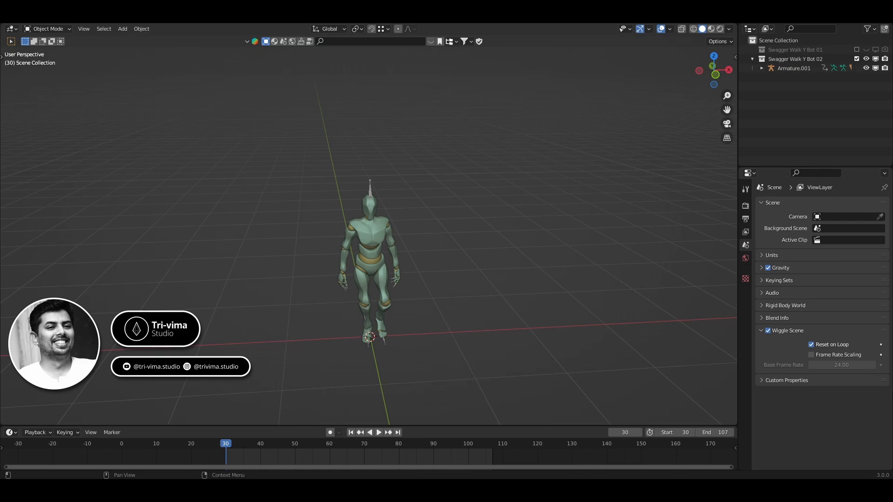
pyautogui.press('KP_1')
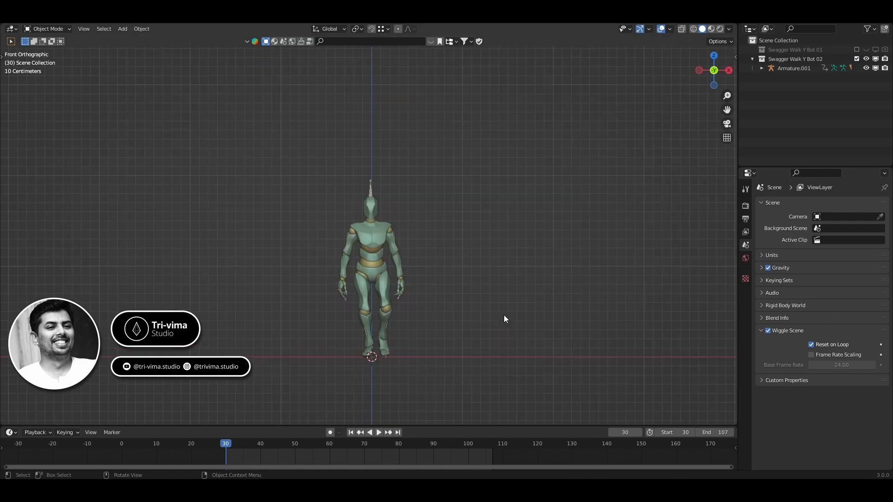
pyautogui.click(377, 433)
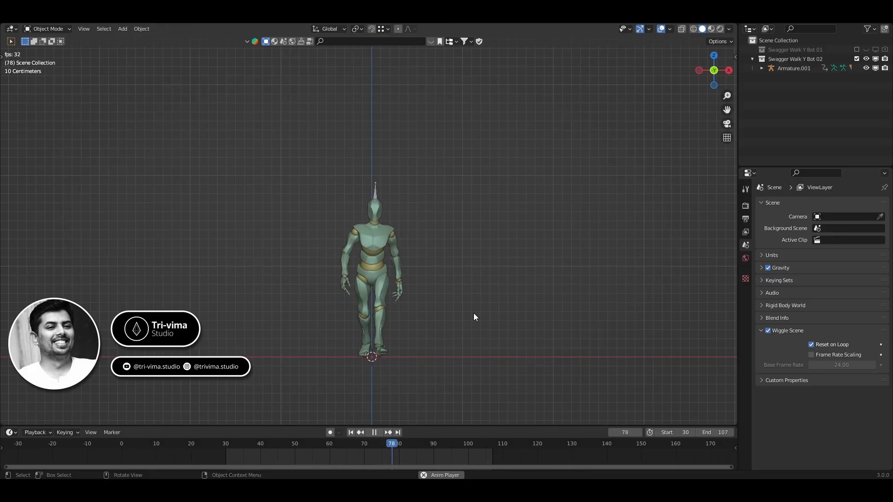
# Select the dummy's armature Armature.001 and frame it closely in front orthographic view while the animation plays
pyautogui.click(373, 184)
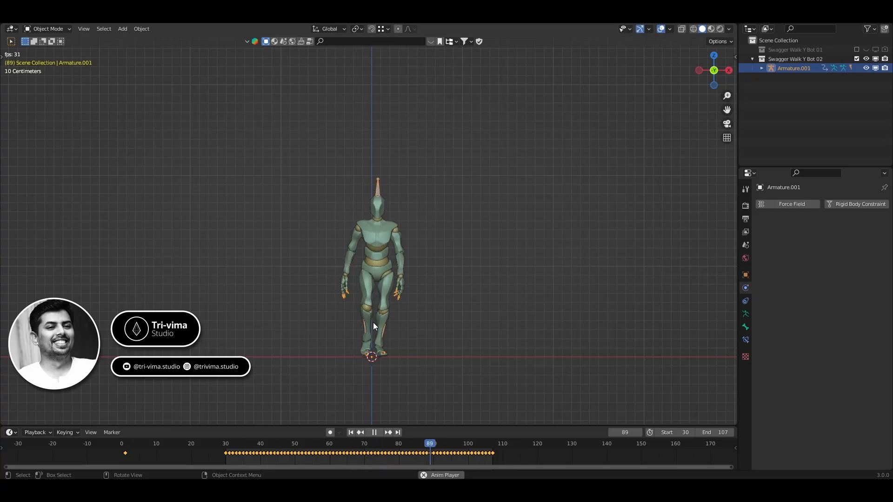
pyautogui.scroll(4, 391, 330)
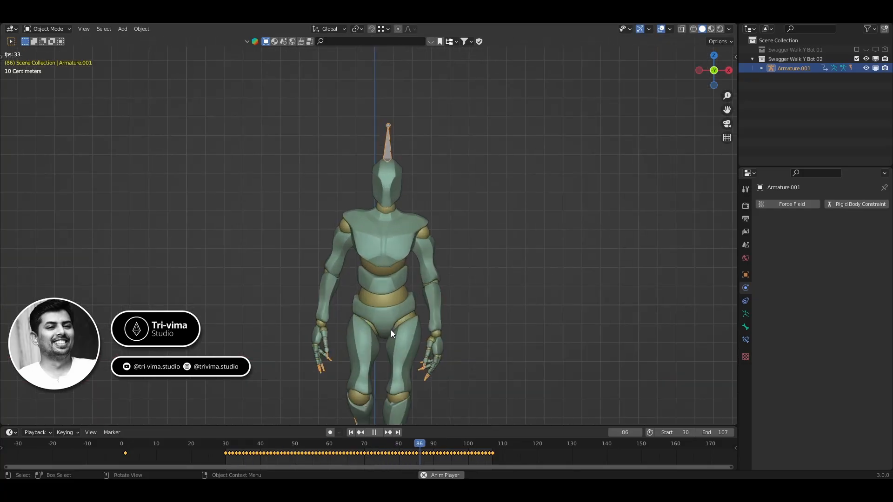
pyautogui.scroll(-2, 423, 227)
pyautogui.press('KP_Decimal')
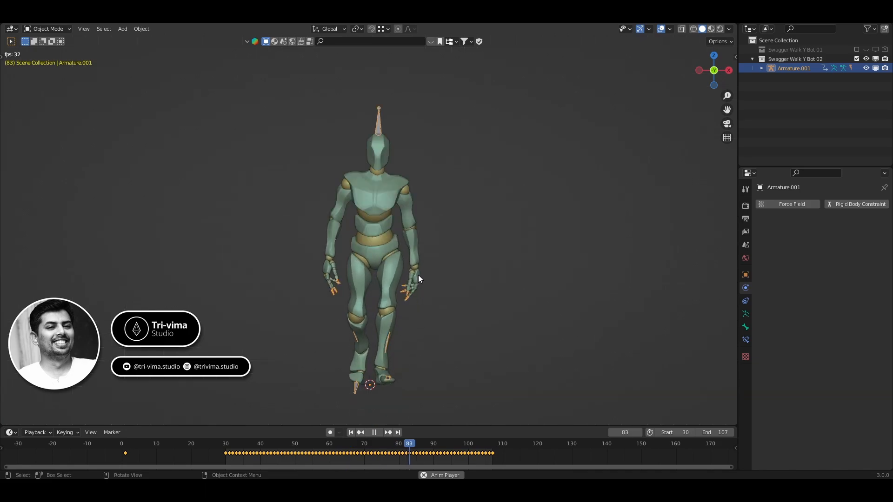
pyautogui.press('KP_1')
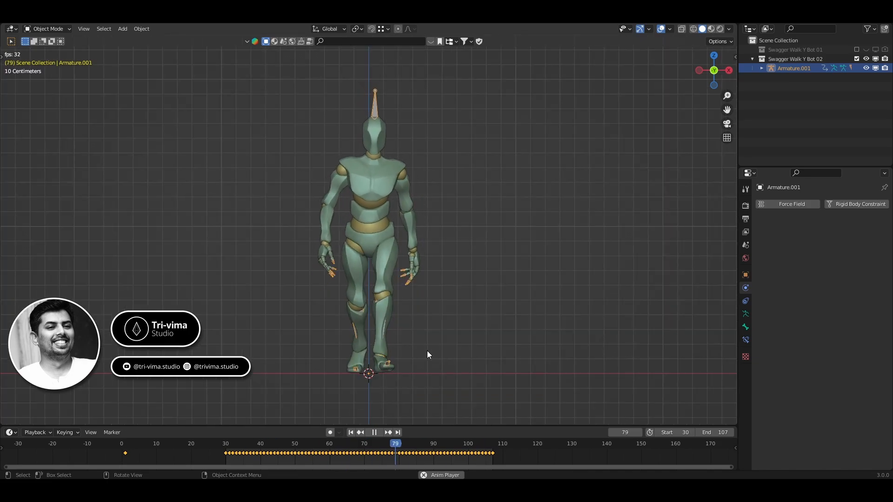